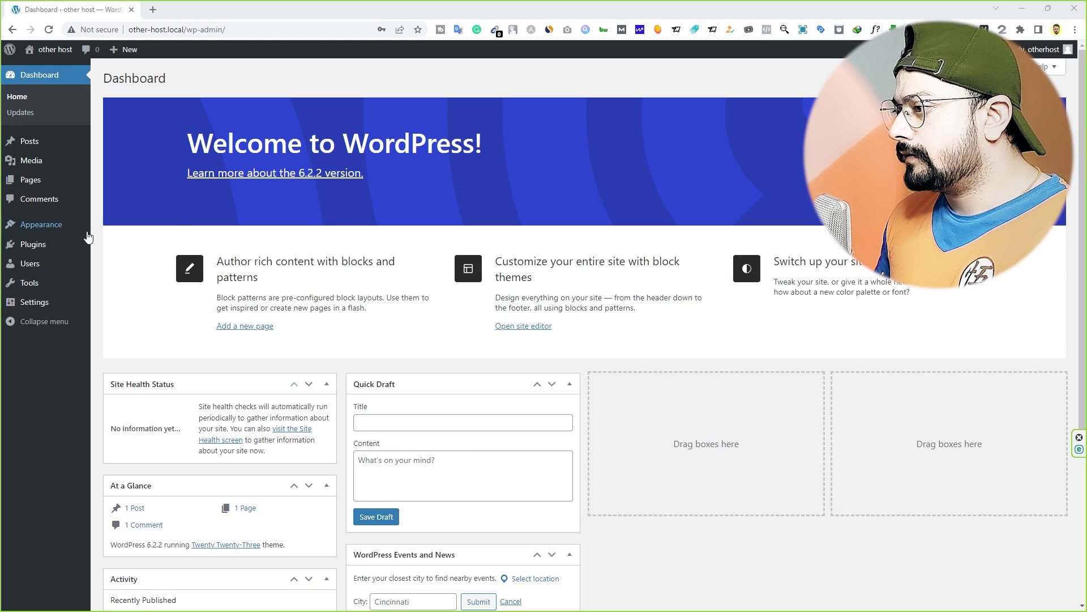
# Find the "Migration, Backup, Staging – WPvivid" plugin by searching for wpvivid, then install and activate it
pyautogui.moveTo(54, 245)
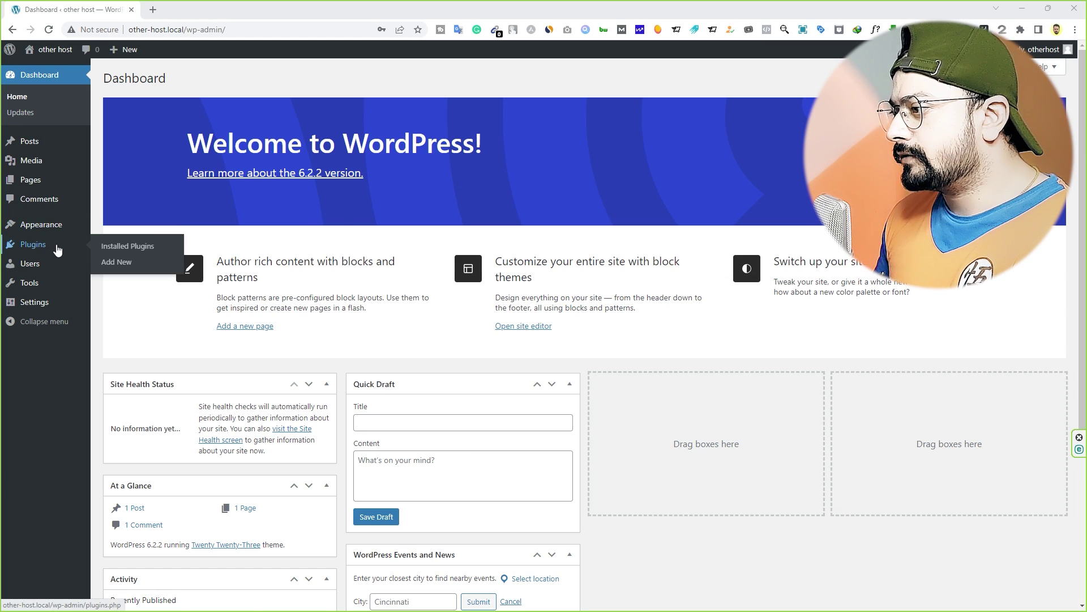
pyautogui.click(121, 262)
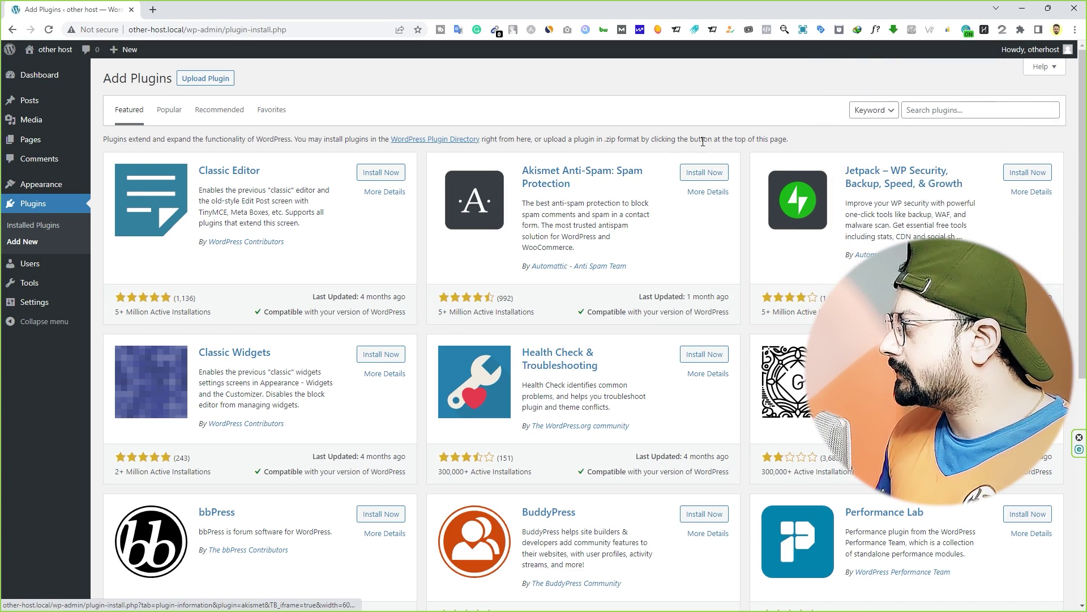
pyautogui.click(927, 109)
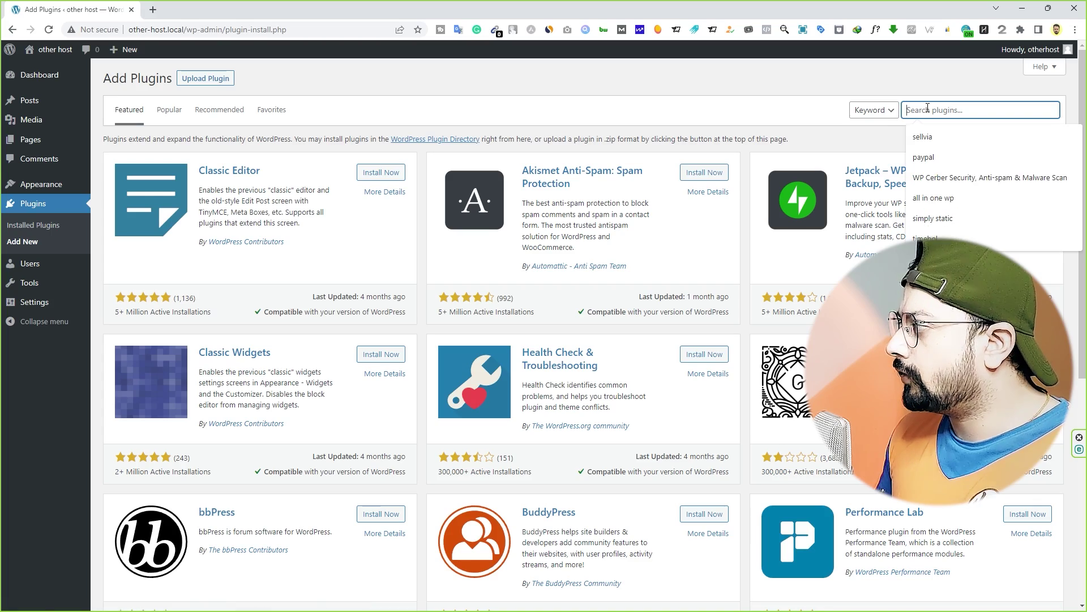
pyautogui.write('wpvivid')
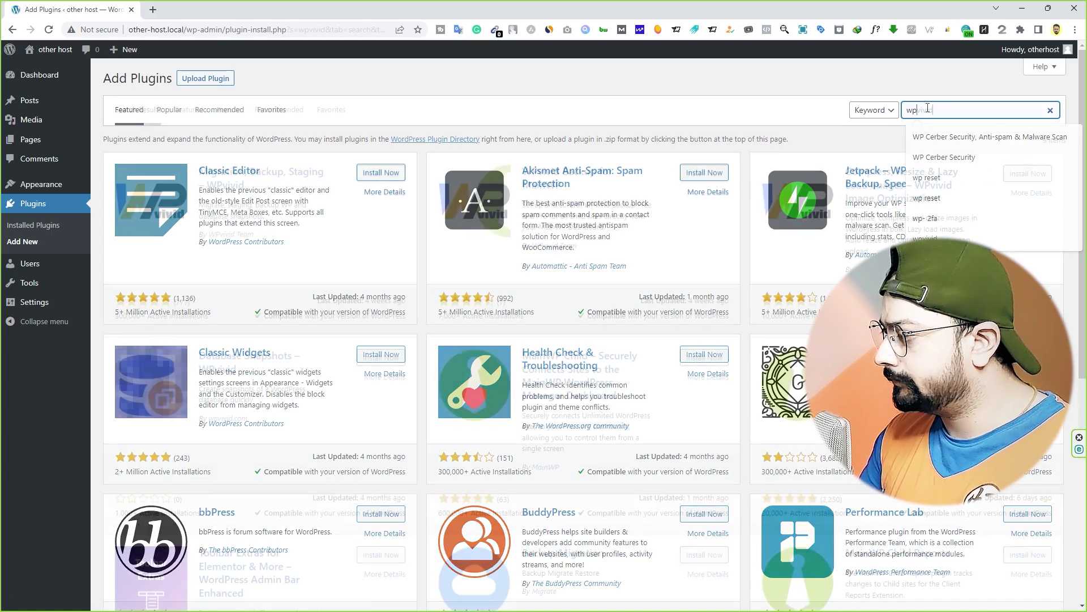
pyautogui.click(366, 176)
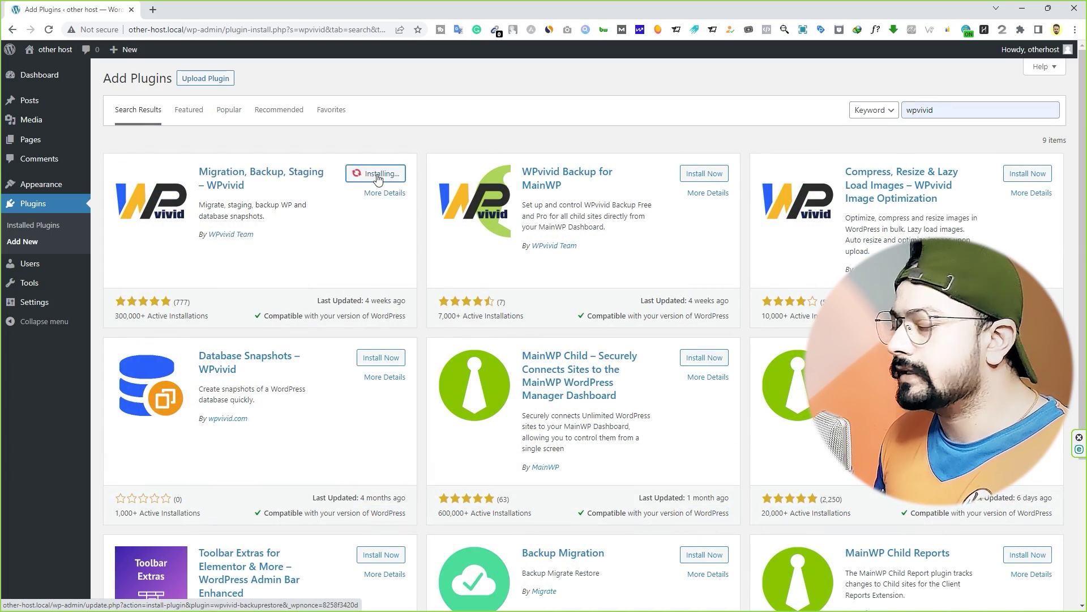
pyautogui.click(379, 175)
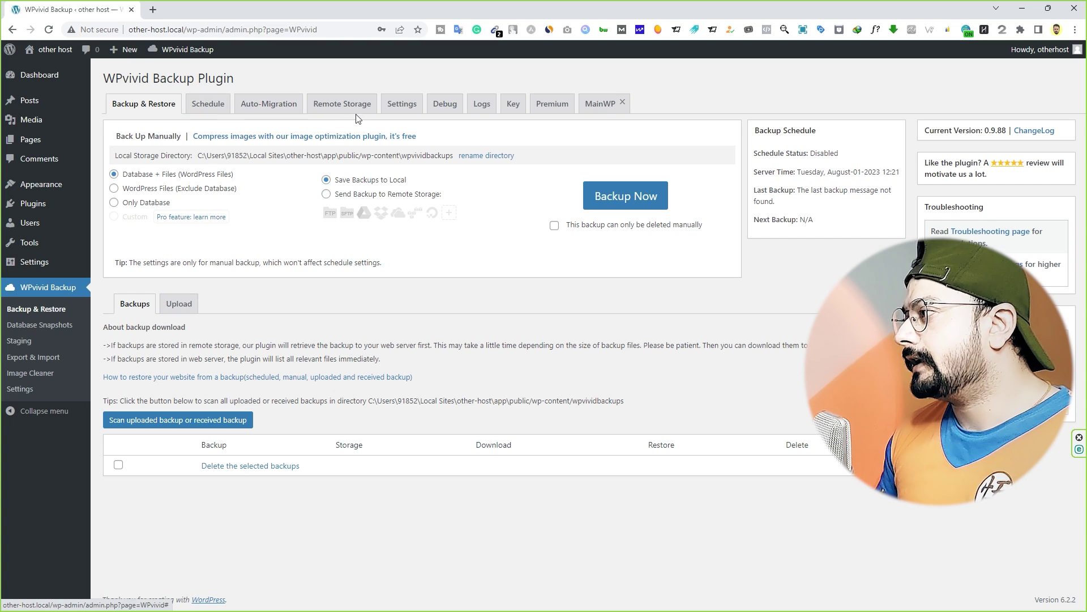
# Examine WPvivid's general settings, its backup upload section and the available remote storage providers
pyautogui.click(391, 112)
pyautogui.scroll(-4, 379, 238)
pyautogui.scroll(-2, 380, 238)
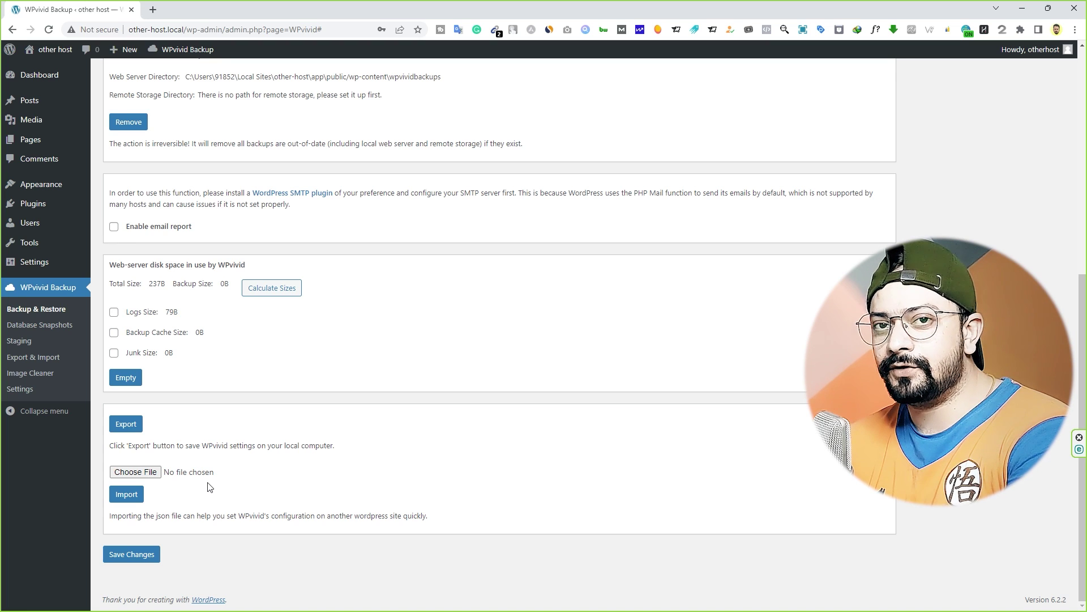
pyautogui.scroll(7, 304, 444)
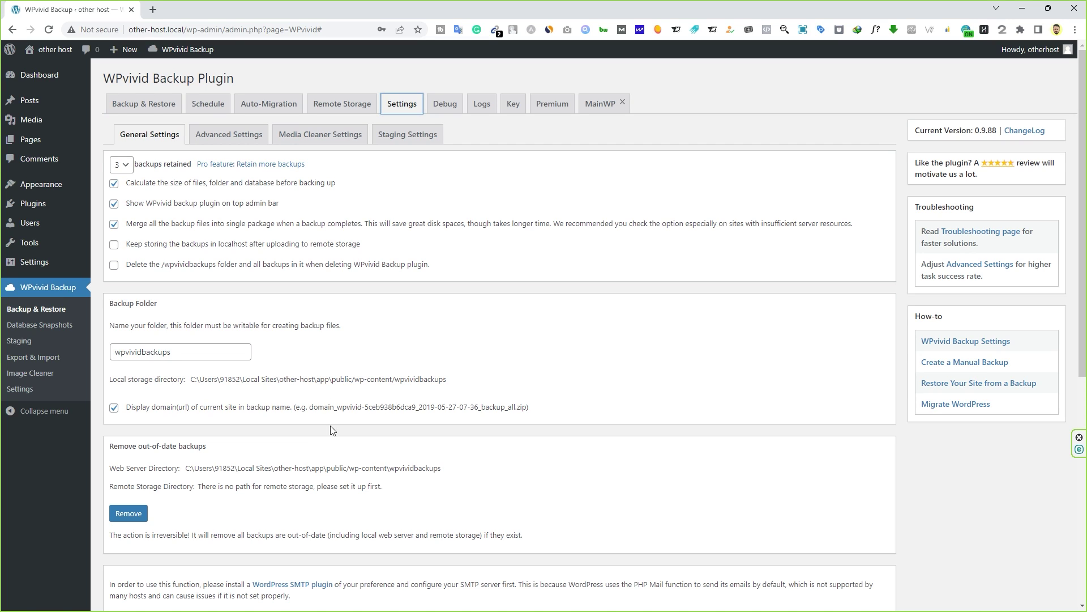
pyautogui.click(158, 113)
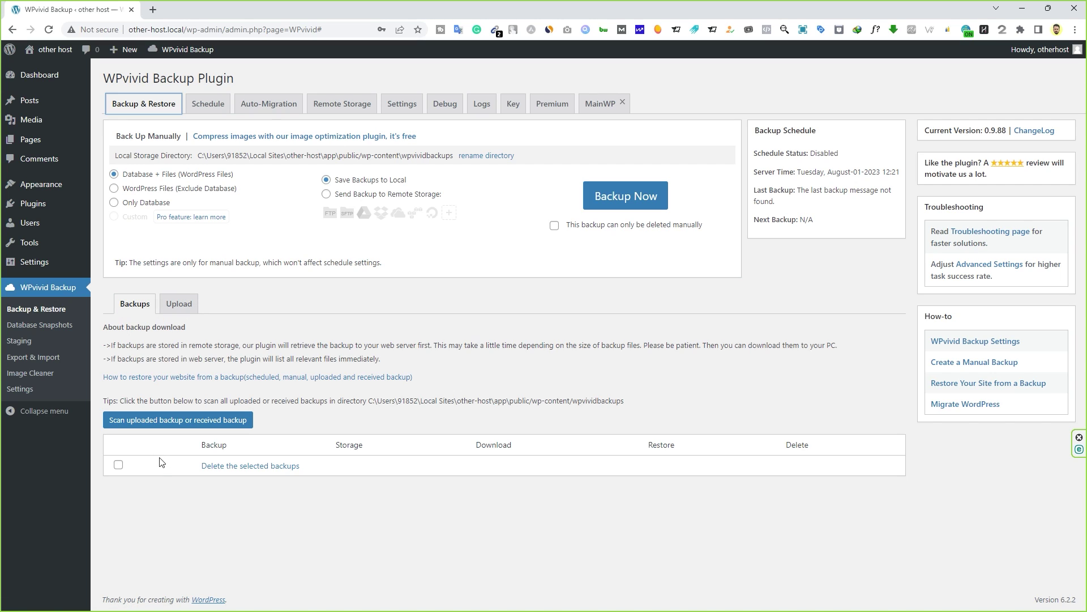
pyautogui.click(179, 305)
pyautogui.click(340, 109)
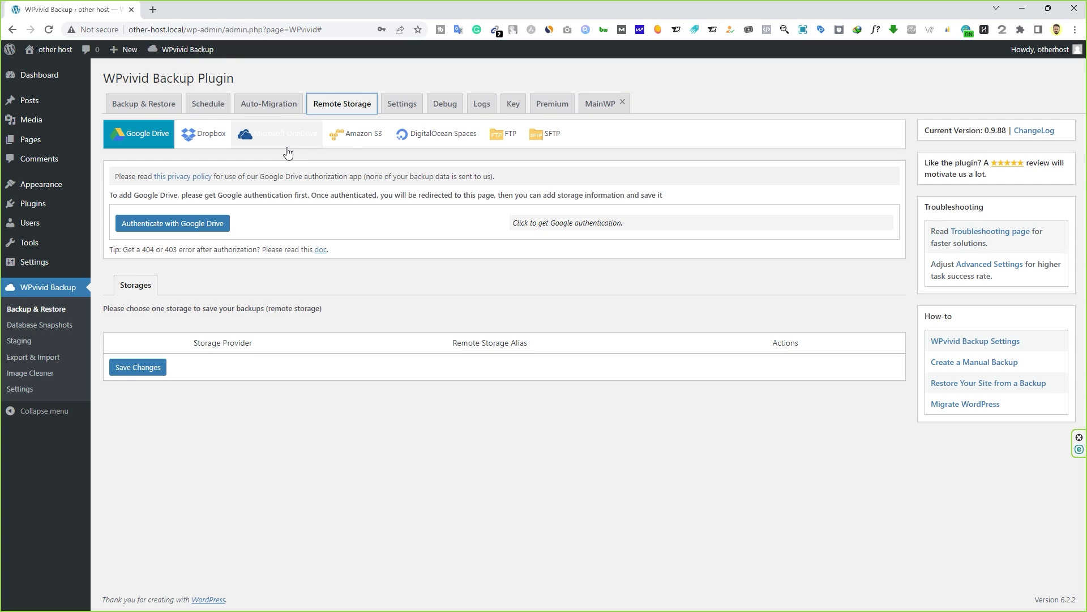
# Create a manual backup of the database and WordPress files in local storage and download the backup zip
pyautogui.click(144, 104)
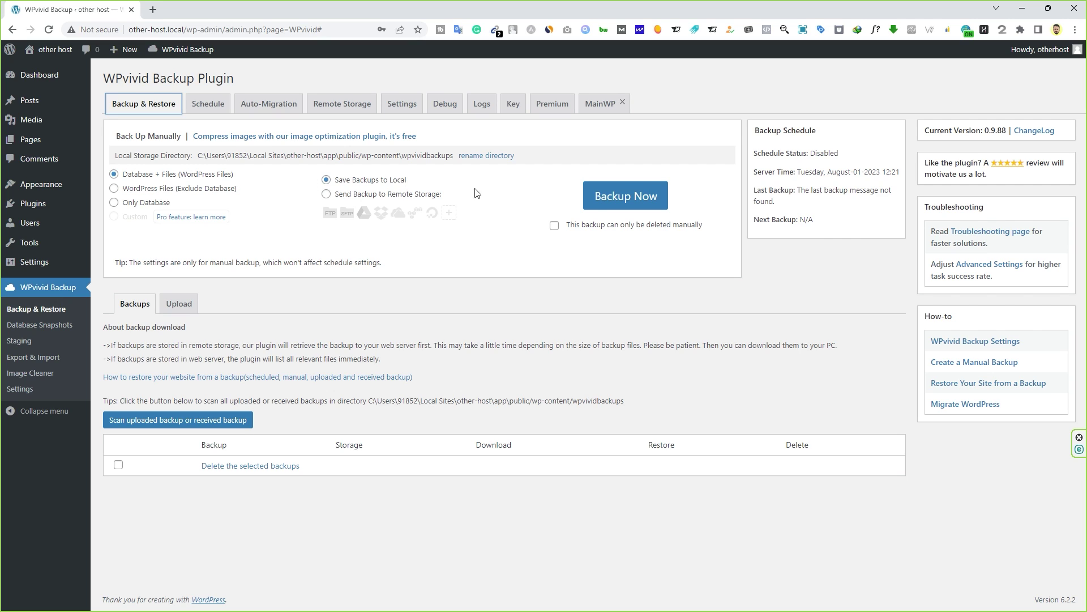
pyautogui.click(644, 205)
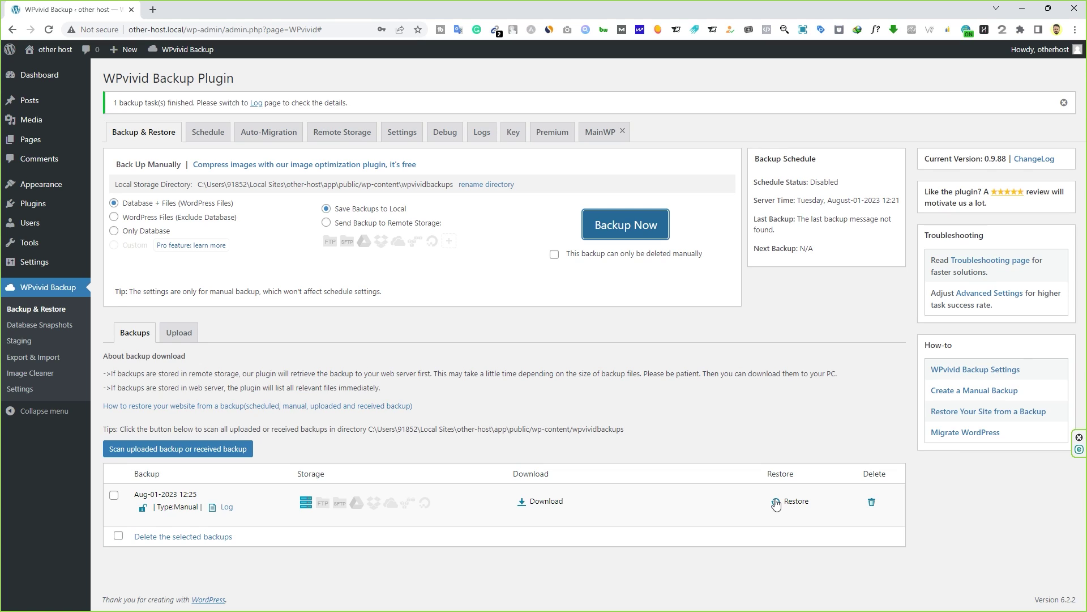
pyautogui.click(548, 501)
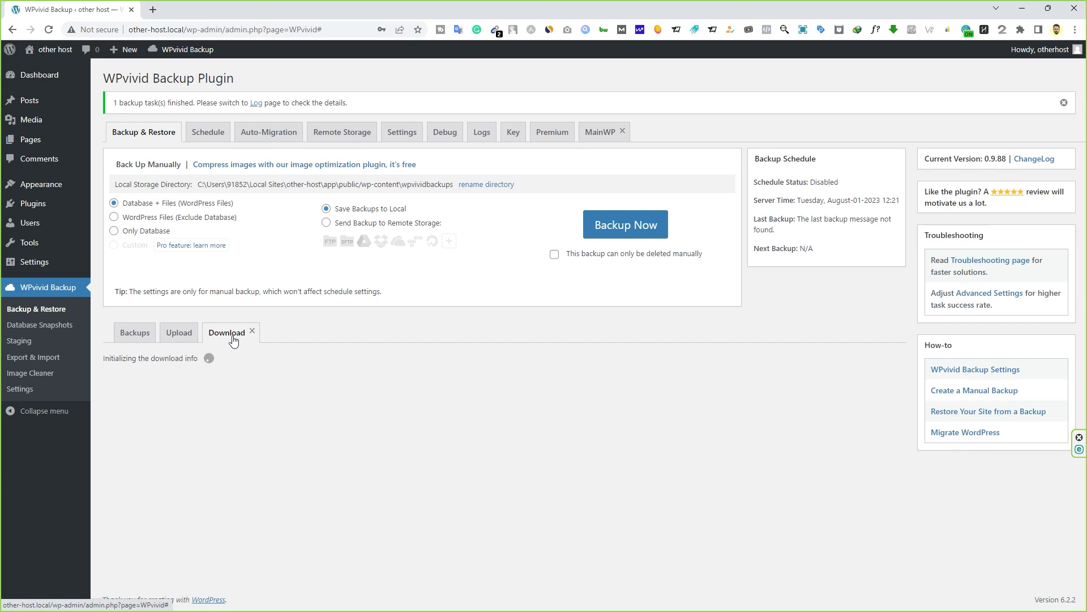
pyautogui.click(201, 399)
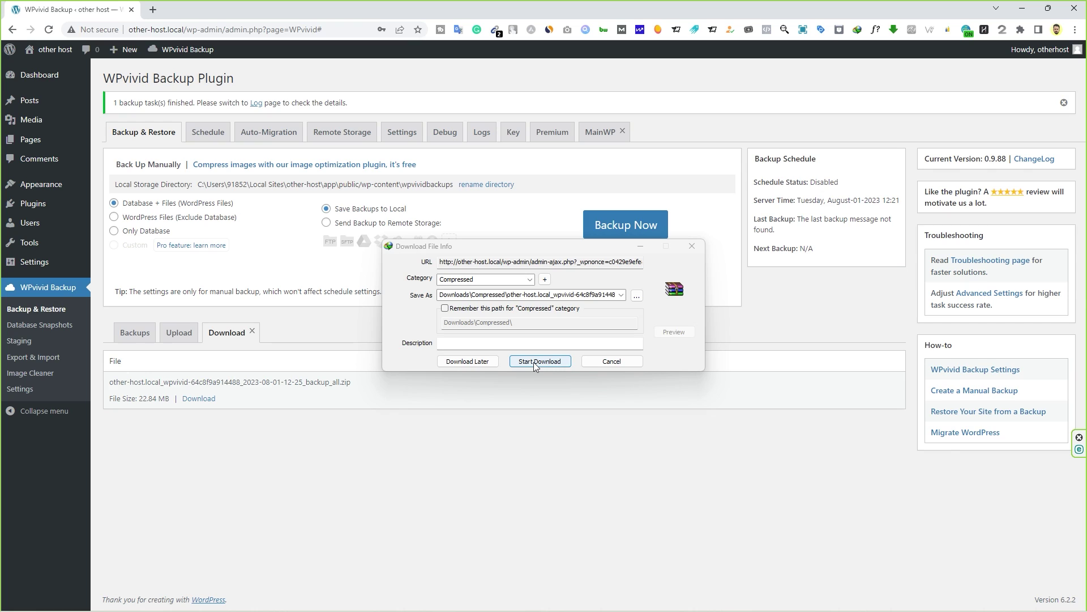
pyautogui.click(535, 361)
pyautogui.click(623, 351)
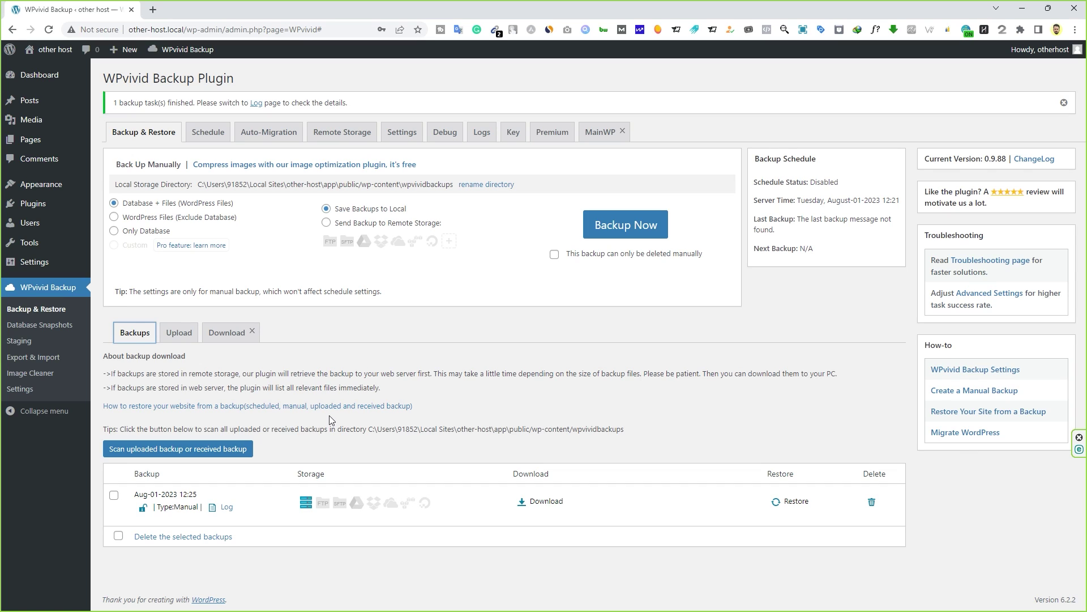
# Enable a daily backup schedule and try to have its backups sent to remote storage
pyautogui.click(203, 136)
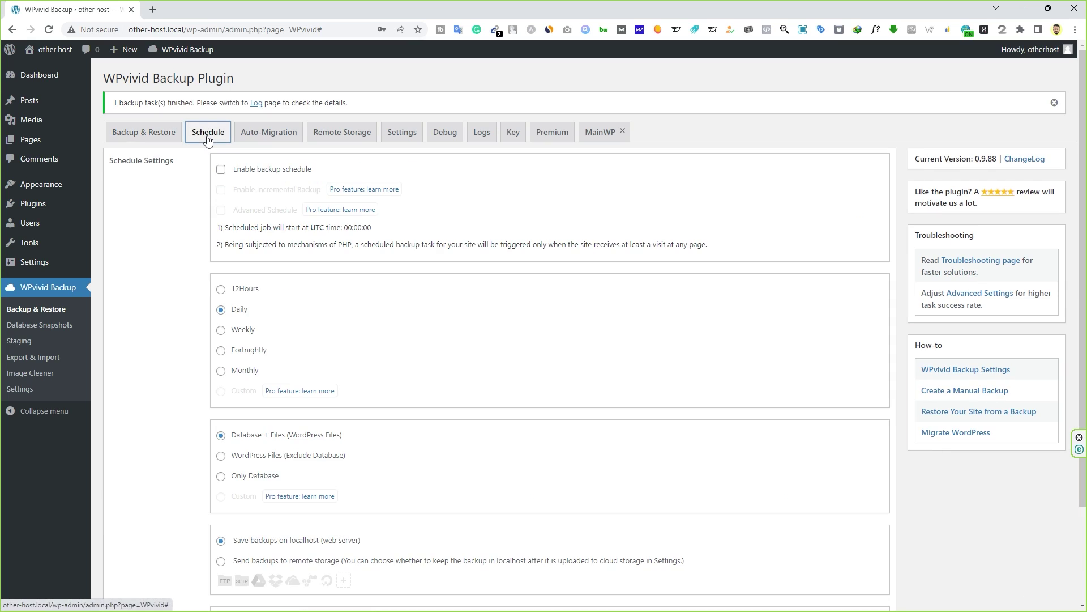
pyautogui.click(221, 170)
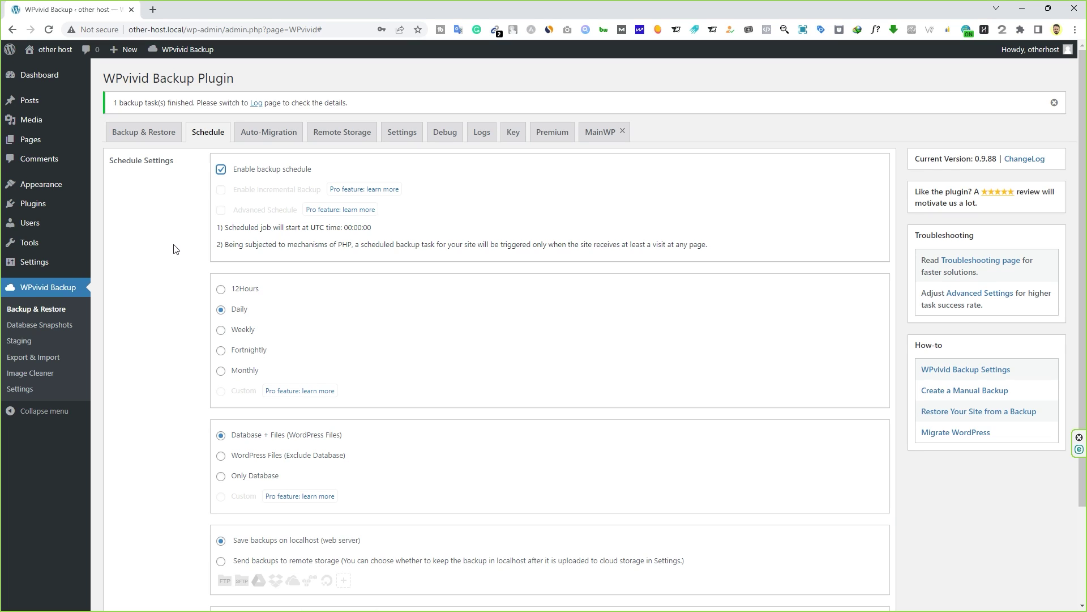
pyautogui.scroll(-3, 175, 249)
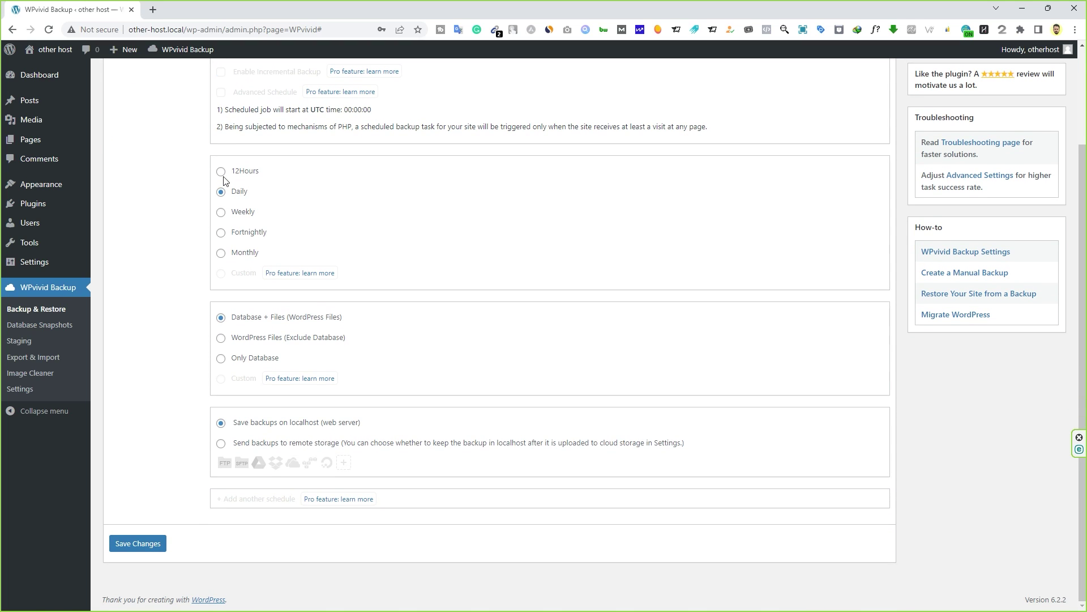
pyautogui.click(222, 172)
pyautogui.click(221, 192)
pyautogui.click(221, 213)
pyautogui.click(226, 194)
pyautogui.click(237, 448)
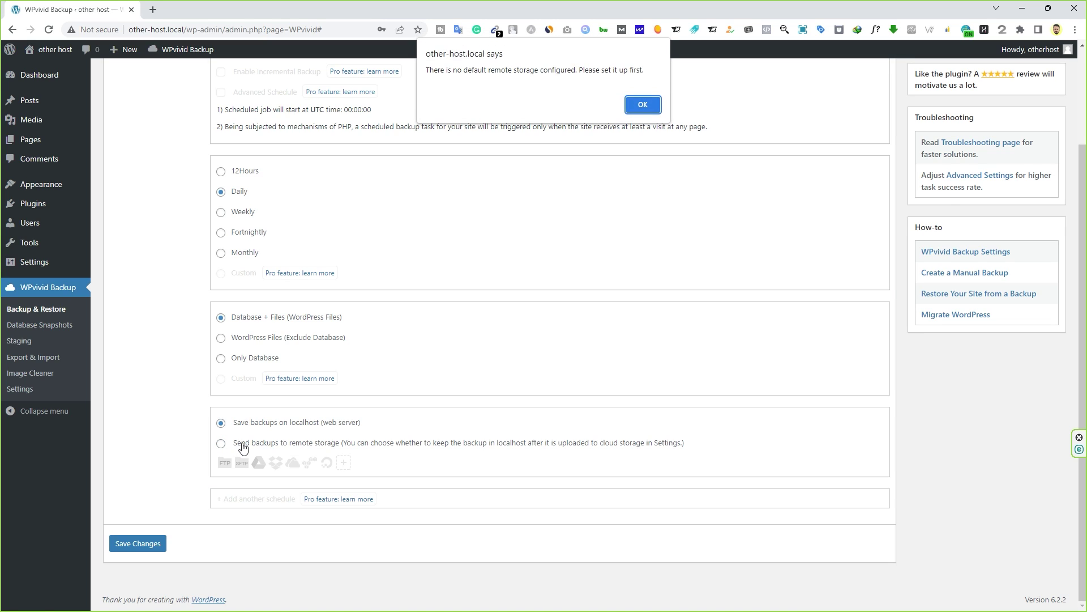
pyautogui.click(642, 105)
# Authenticate Google Drive as remote storage with the existing Google account and grant wpvivid.com the requested access
pyautogui.scroll(2, 414, 170)
pyautogui.click(342, 133)
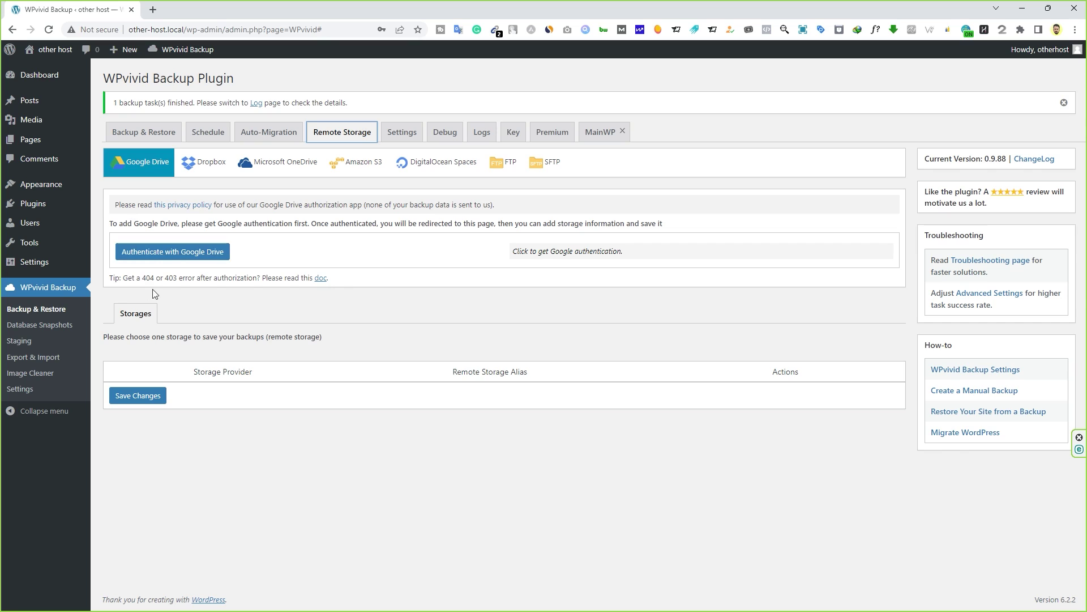
pyautogui.click(169, 256)
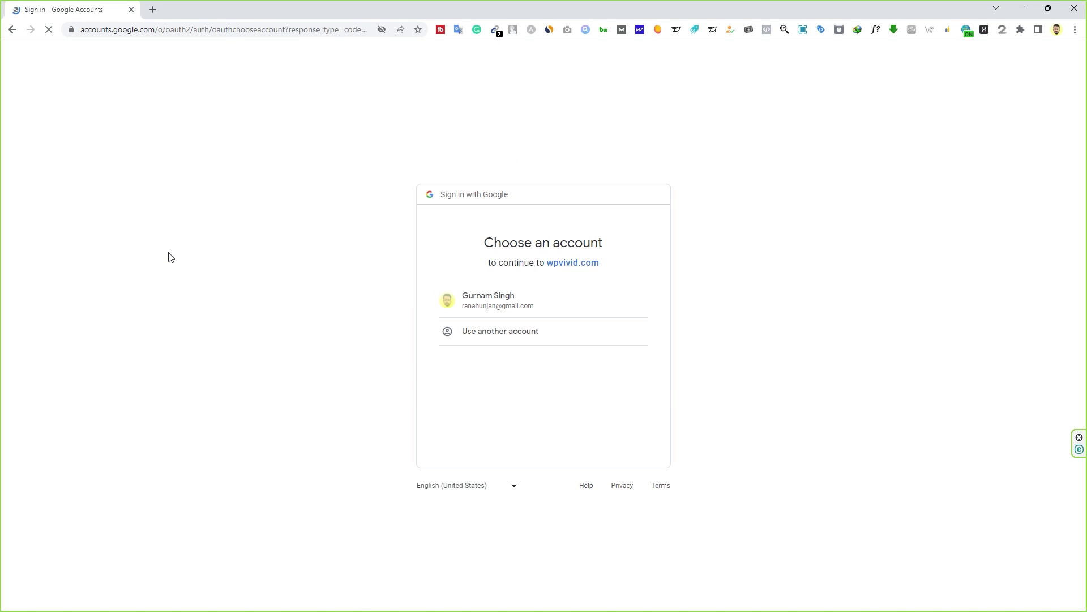
pyautogui.click(488, 298)
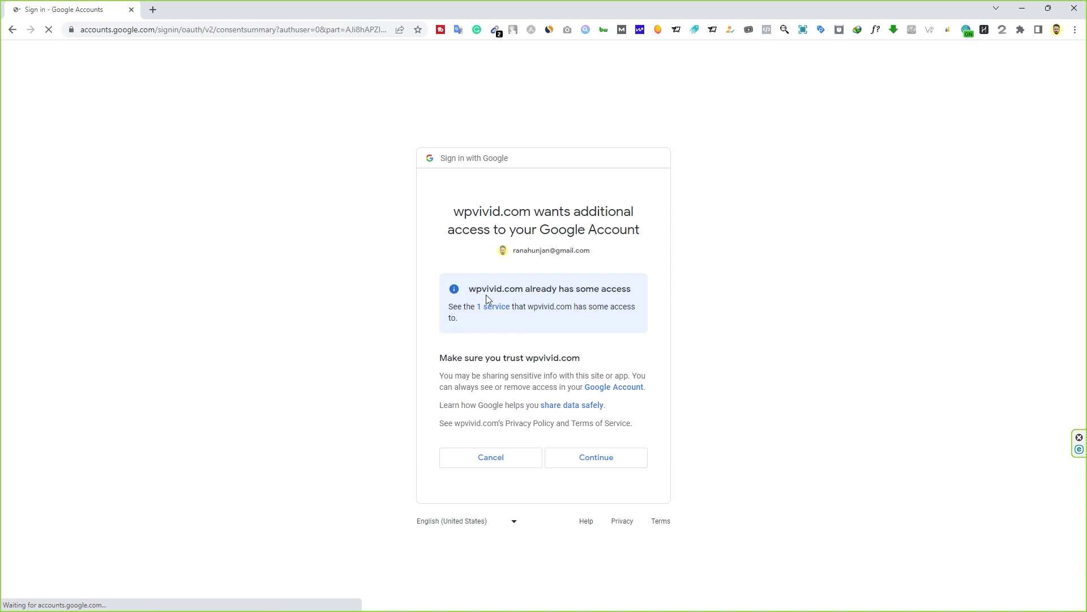
pyautogui.click(589, 455)
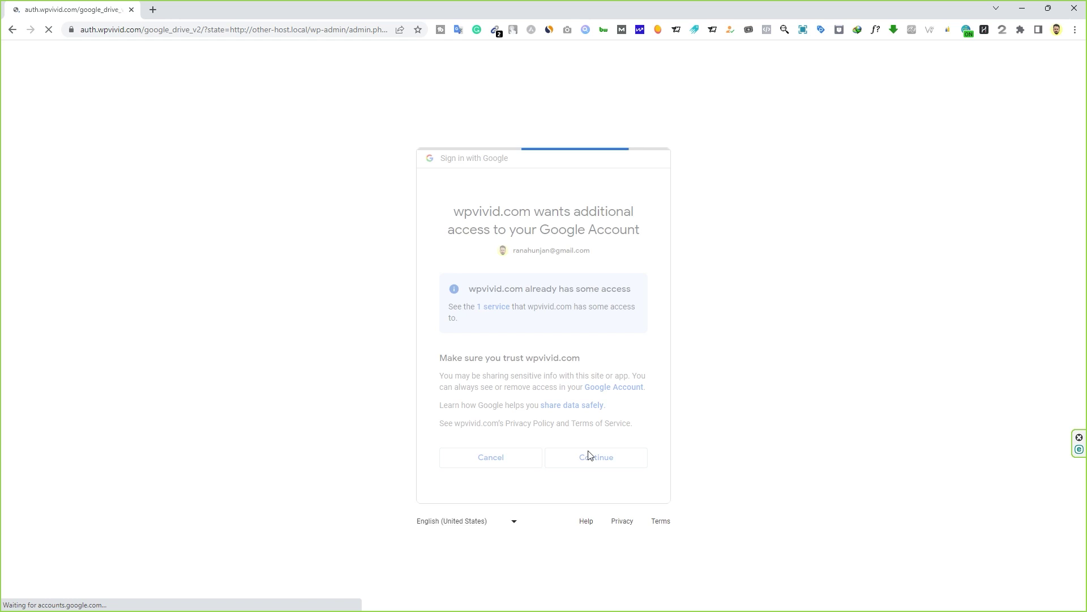
pyautogui.click(419, 281)
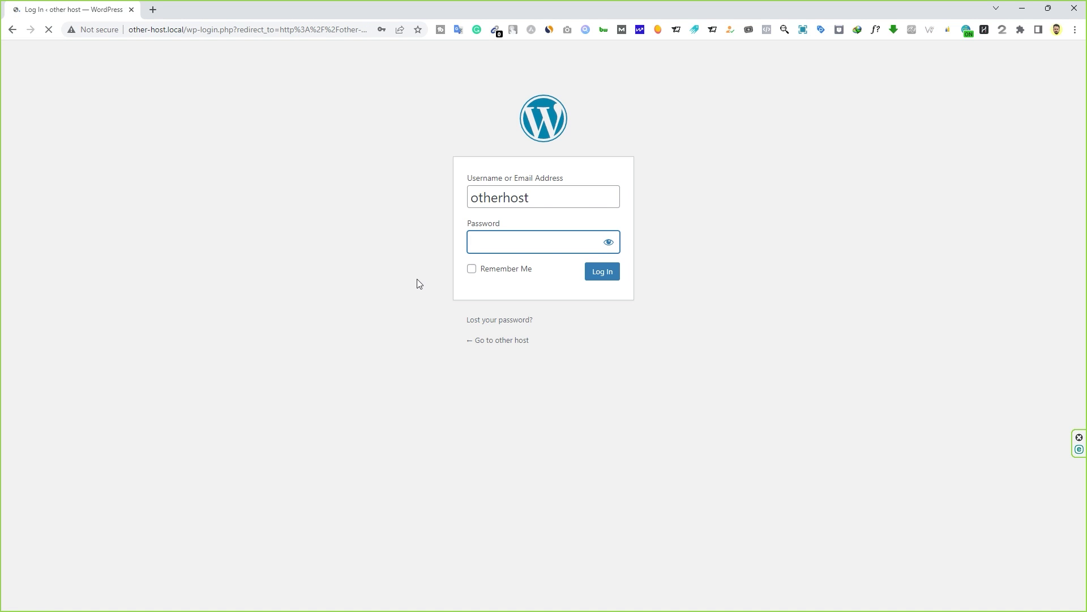
# Log back in to the WordPress site with the saved account password
pyautogui.click(491, 243)
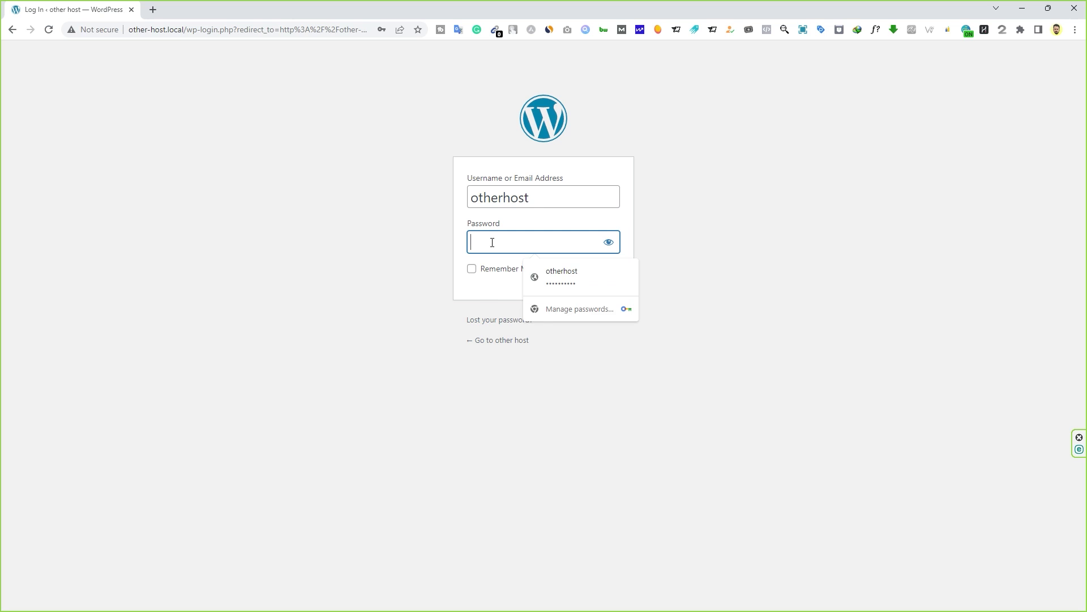
pyautogui.click(546, 276)
pyautogui.click(603, 271)
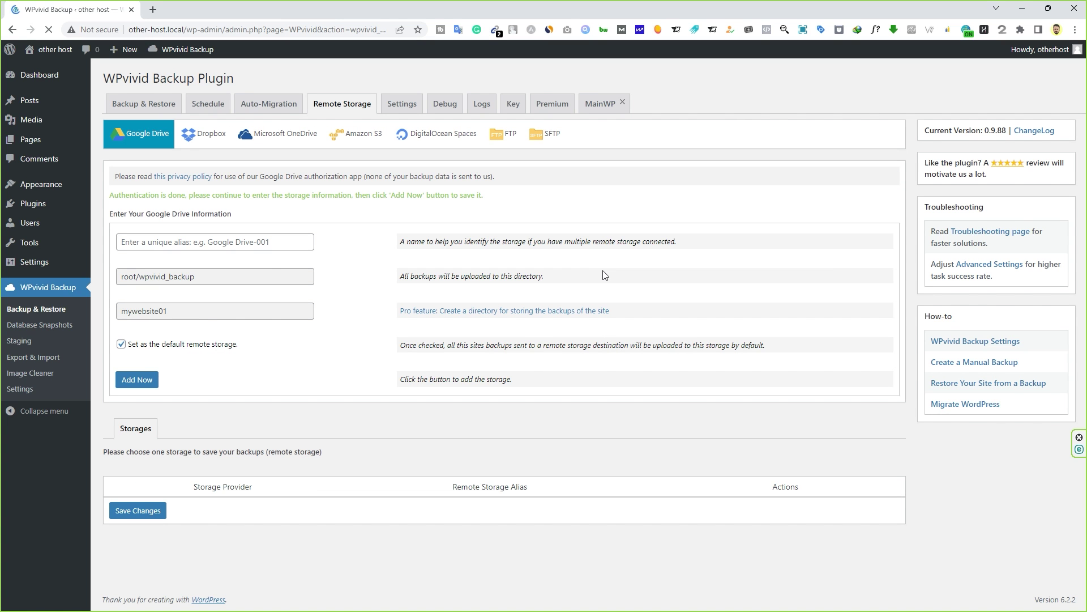
# Add the Google Drive storage under the alias otherhost-demo-site as the default remote storage
pyautogui.click(199, 242)
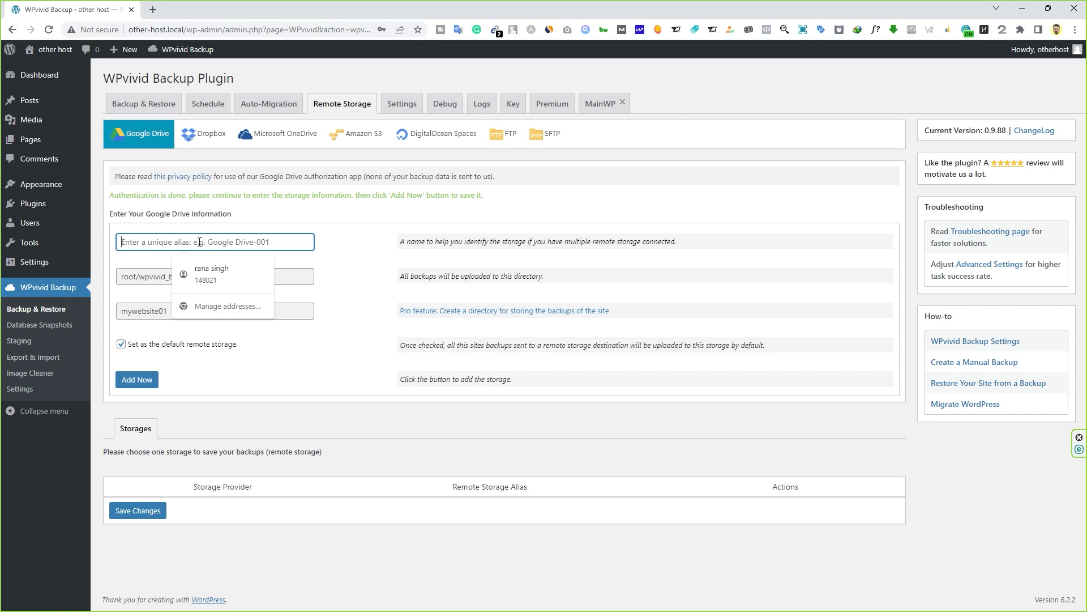
pyautogui.write('otherhost-de')
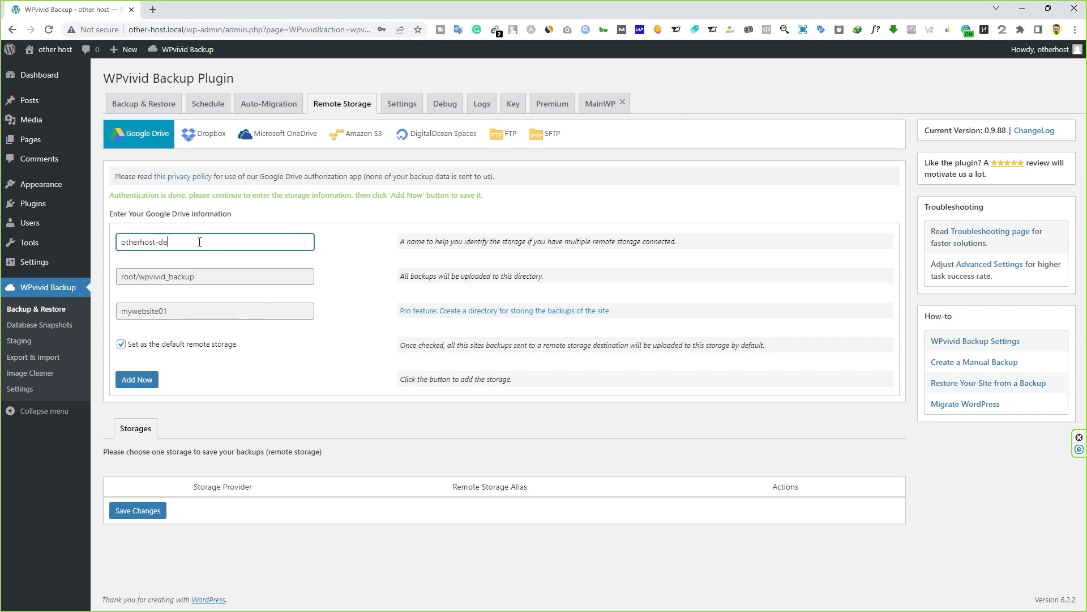
pyautogui.write('mo-site')
pyautogui.click(145, 384)
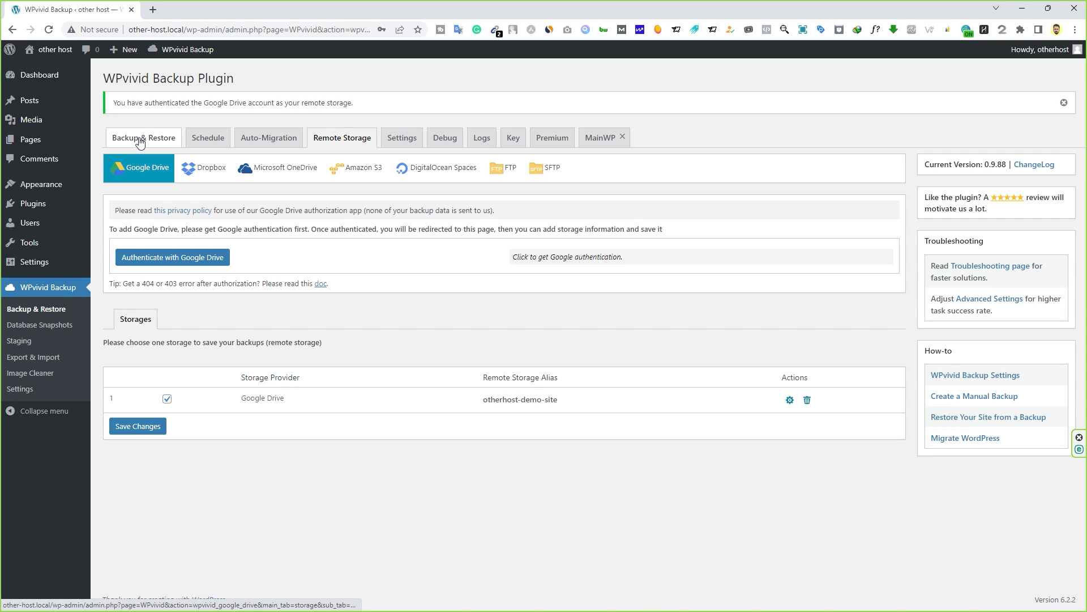
# Set the scheduled backups to be sent to remote storage and save the schedule changes
pyautogui.click(212, 139)
pyautogui.scroll(-3, 165, 340)
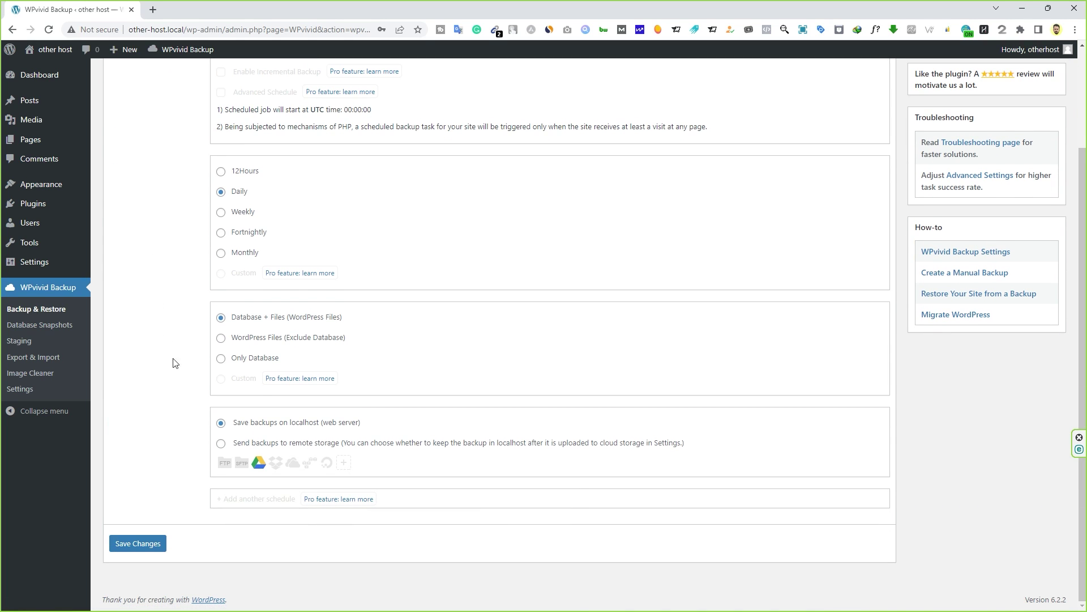
pyautogui.click(221, 444)
pyautogui.click(141, 544)
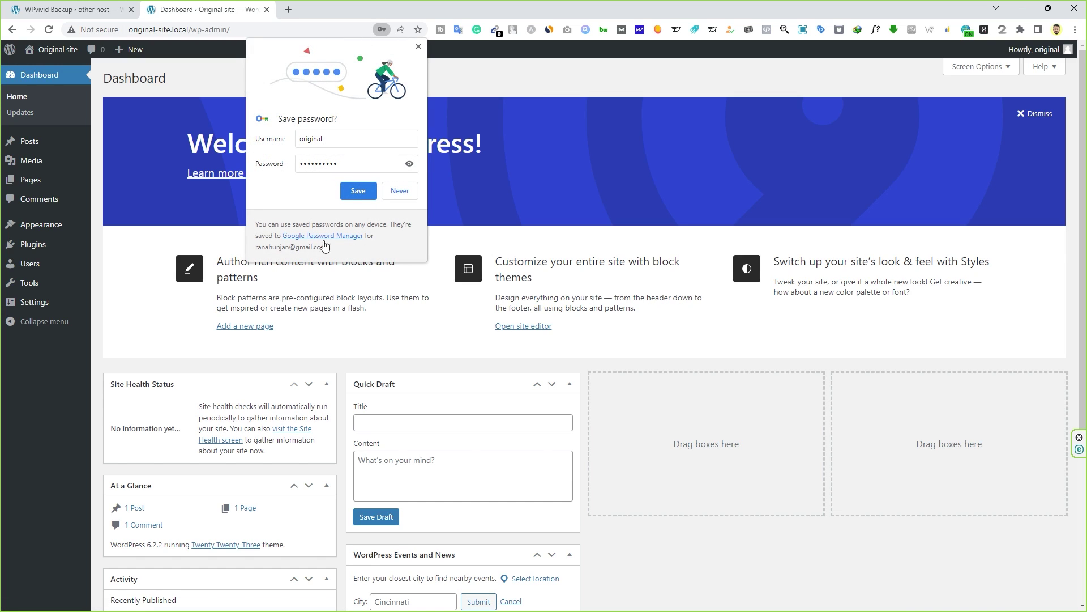
# Save the Original site login in the browser, then view the site's front page in a new tab and close it
pyautogui.click(358, 193)
pyautogui.moveTo(48, 50)
pyautogui.rightClick(46, 72)
pyautogui.click(59, 78)
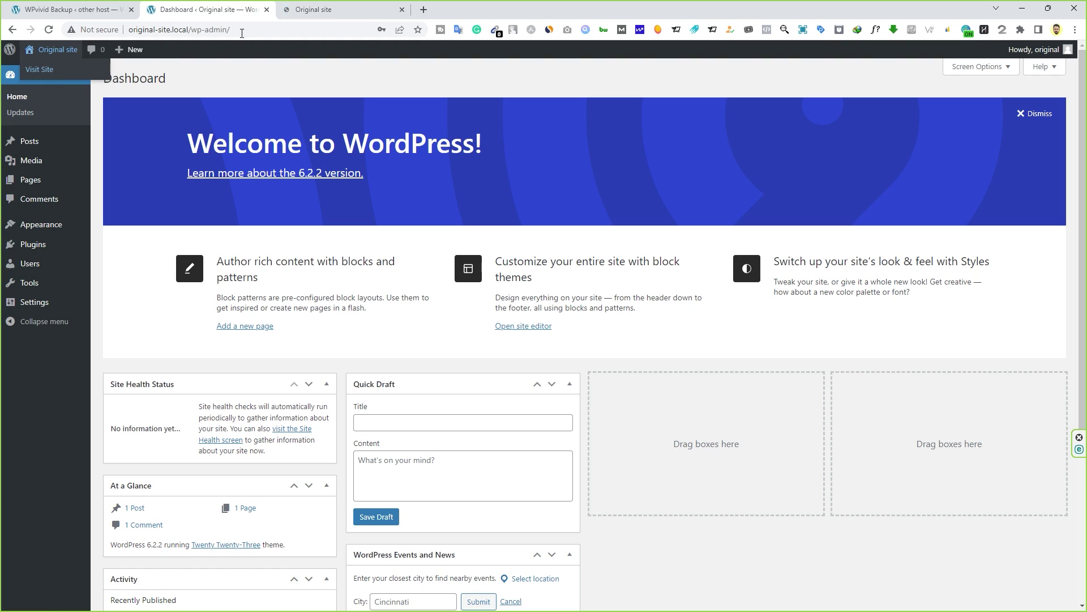
pyautogui.click(321, 11)
pyautogui.scroll(-1, 321, 218)
pyautogui.scroll(1, 322, 218)
pyautogui.click(402, 10)
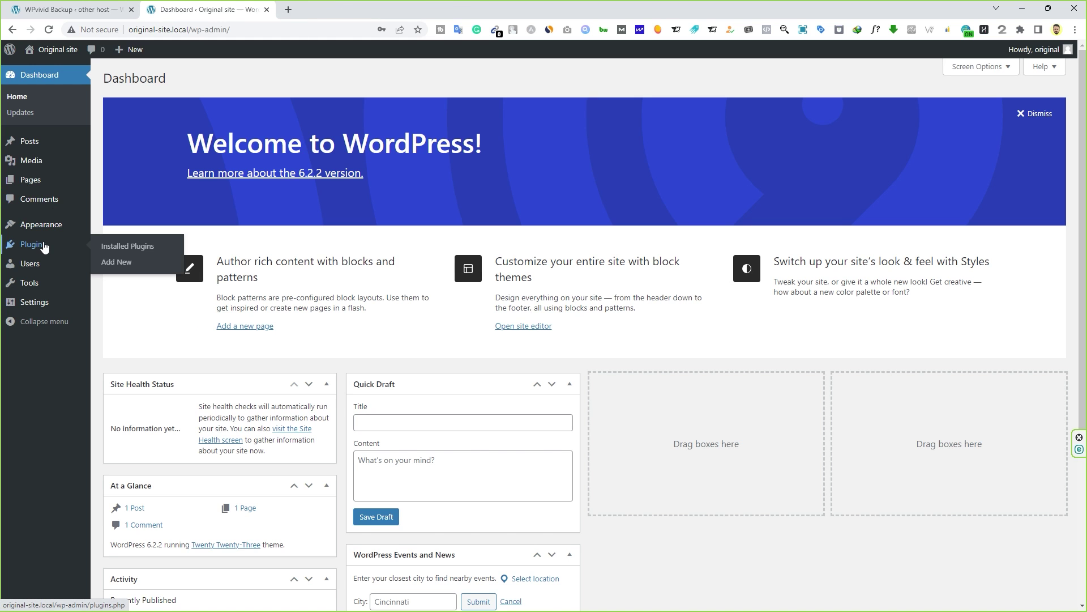
# Install the Astra theme on the Original site from the popular themes in the WordPress theme directory
pyautogui.click(130, 226)
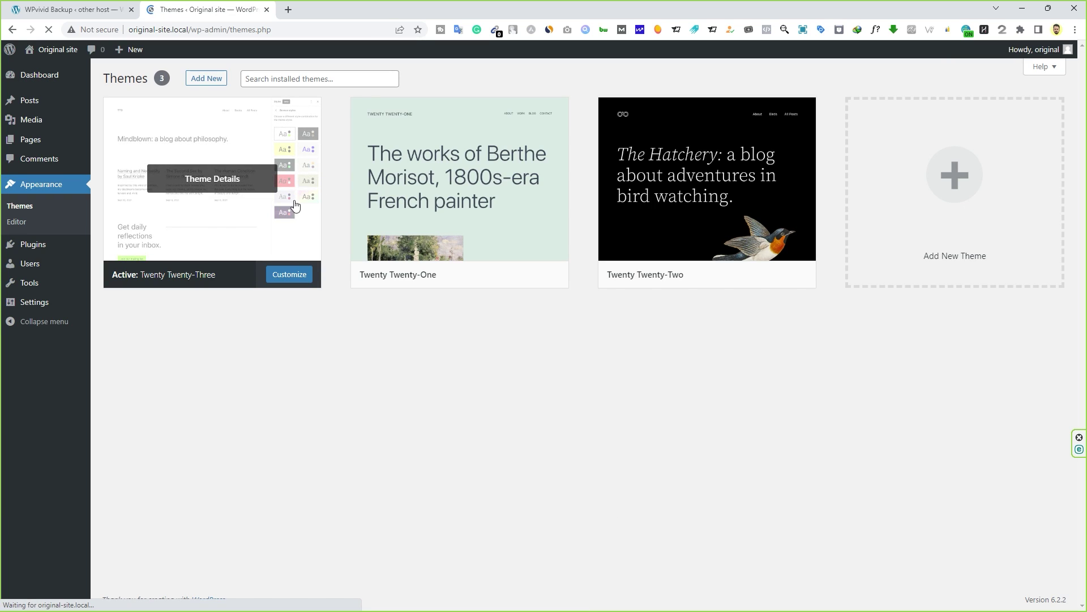
pyautogui.click(211, 78)
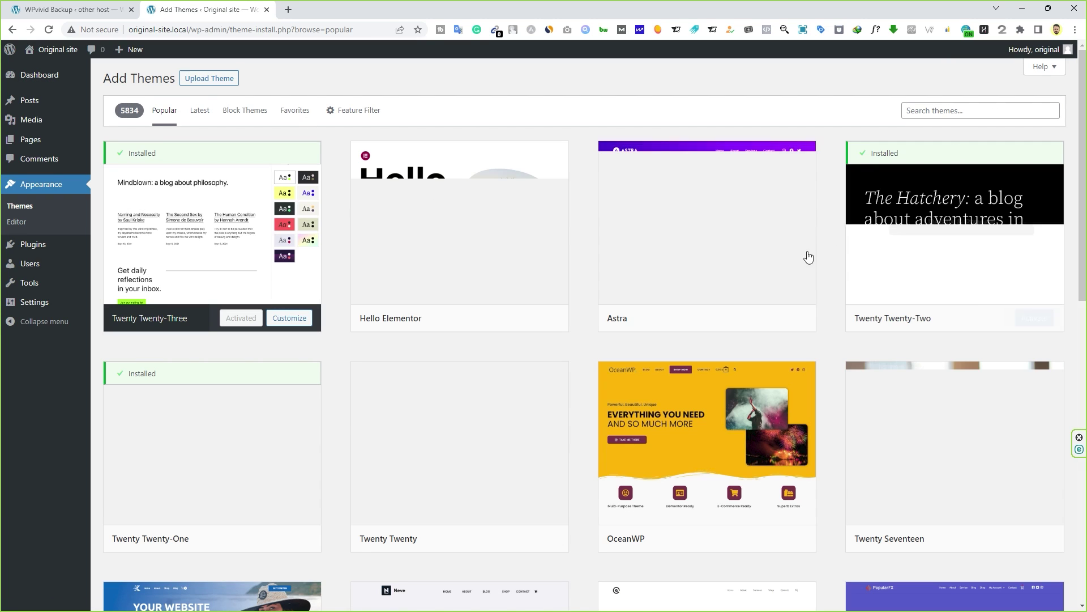
pyautogui.click(746, 318)
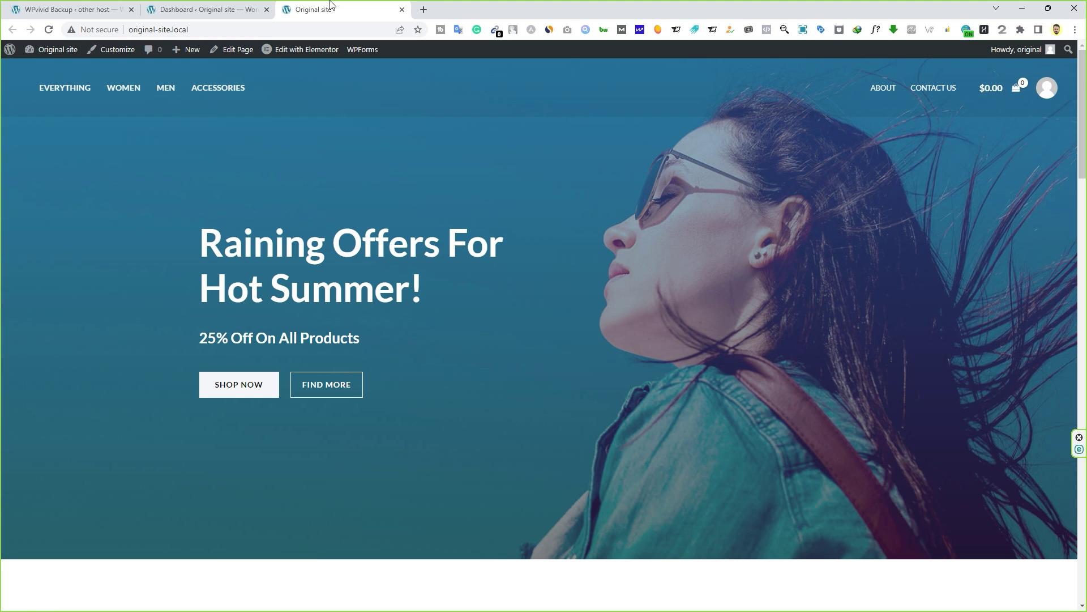
# Look through the Original site's front page, then open the other host site's front page in a new tab and view it
pyautogui.scroll(-18, 314, 111)
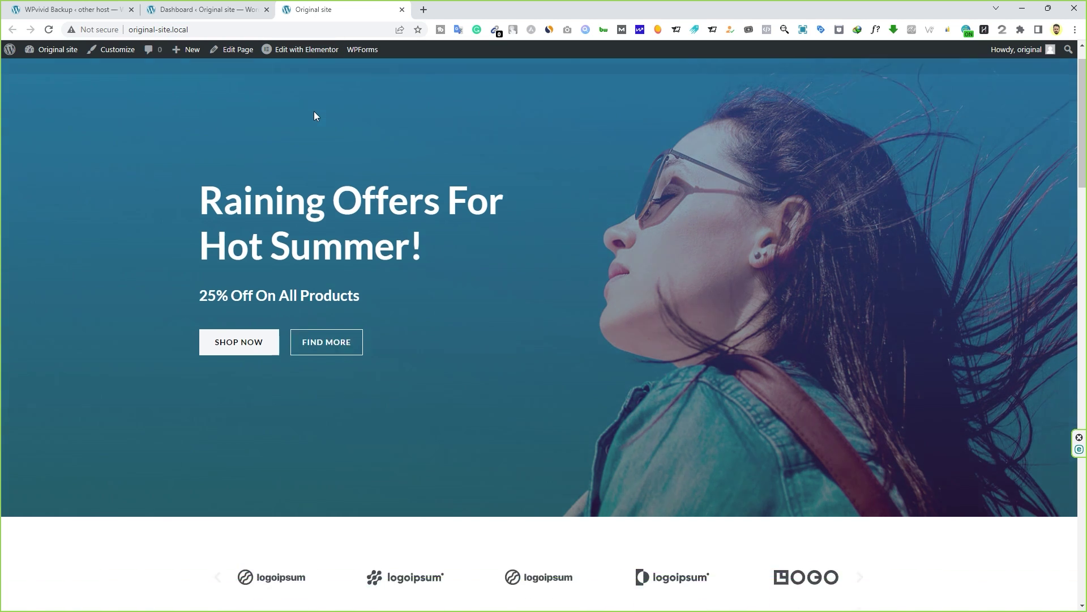
pyautogui.scroll(-13, 467, 245)
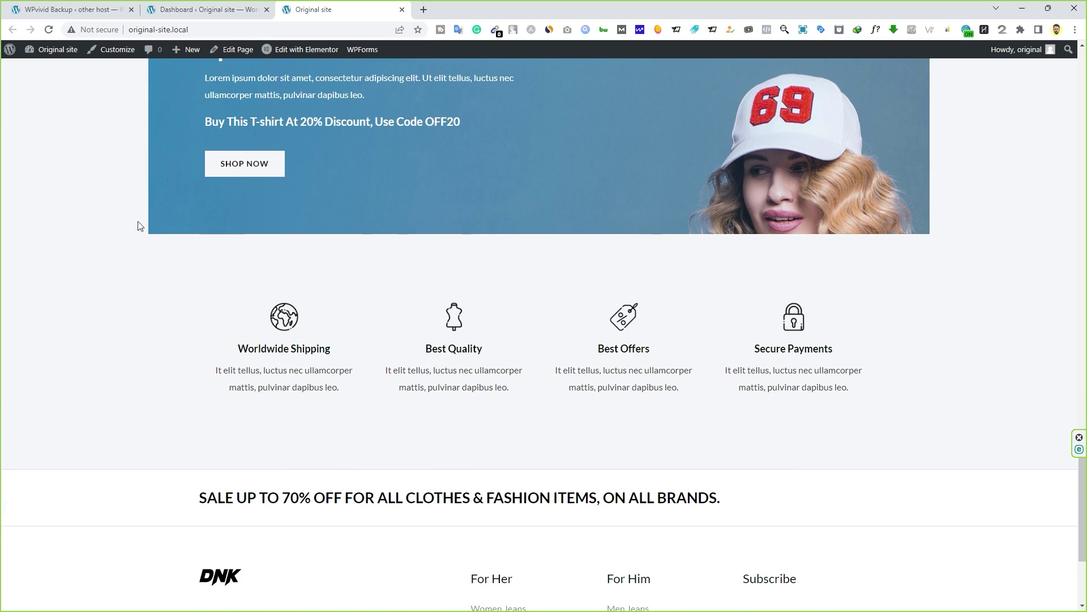
pyautogui.click(76, 10)
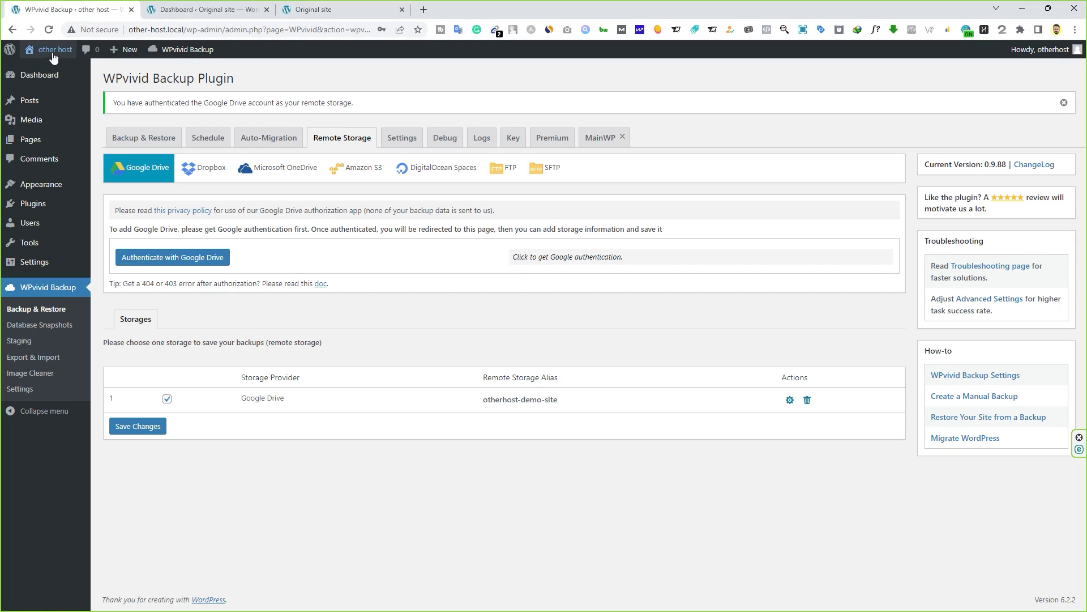
pyautogui.moveTo(47, 53)
pyautogui.rightClick(44, 74)
pyautogui.click(85, 82)
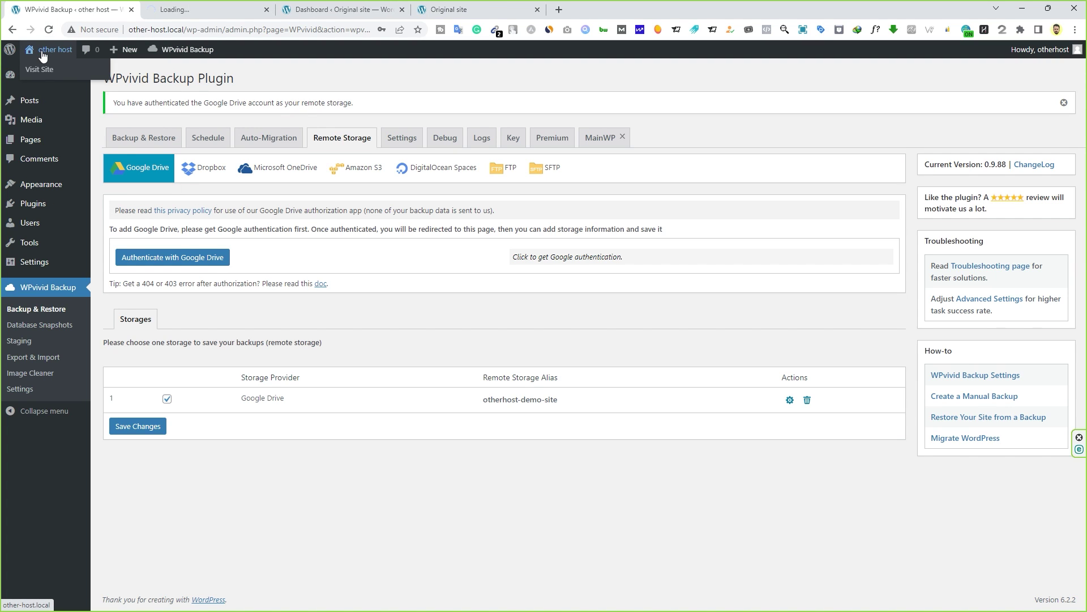
pyautogui.hotkey('ctrl', 'Tab')
pyautogui.scroll(-2, 318, 270)
pyautogui.scroll(2, 340, 274)
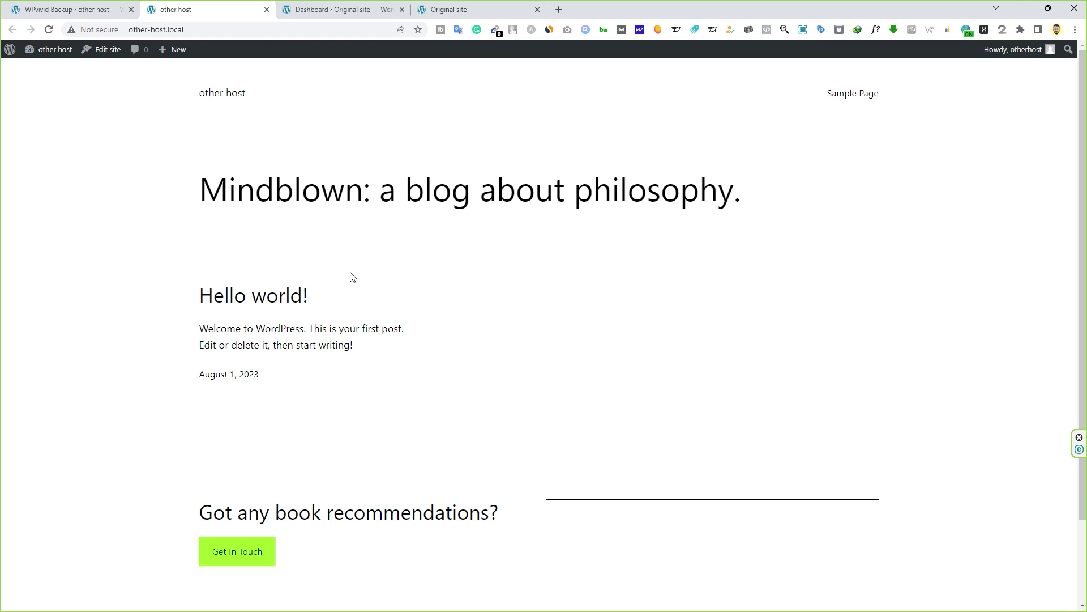
# Compare the Original site's front page with the other host site's, ending on the other host's WPvivid Backup page
pyautogui.hotkey('ctrl', 'Tab')
pyautogui.hotkey('ctrl', 'Tab')
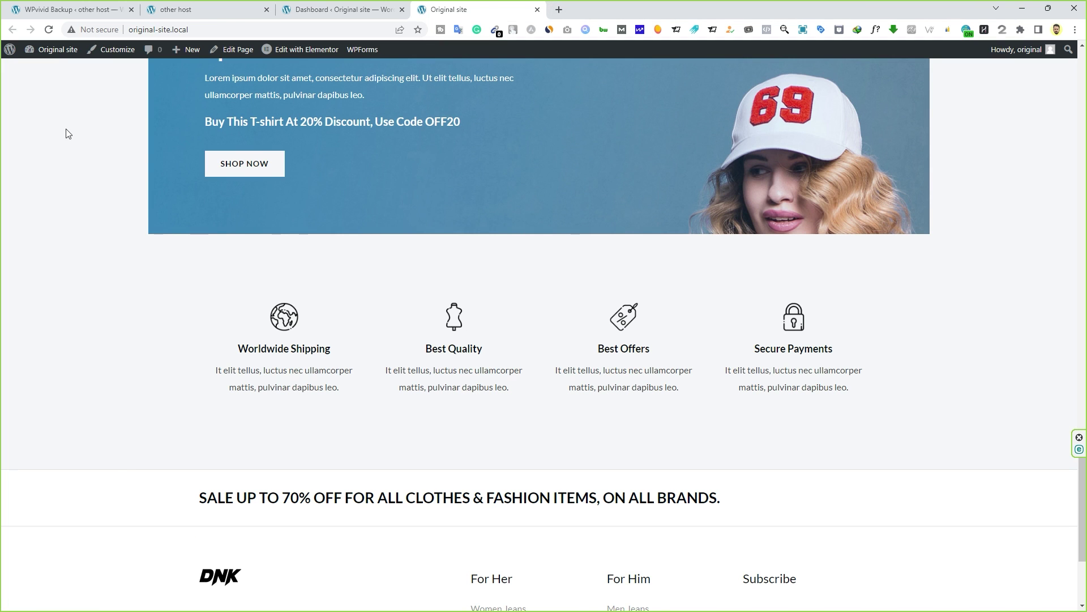
pyautogui.click(74, 10)
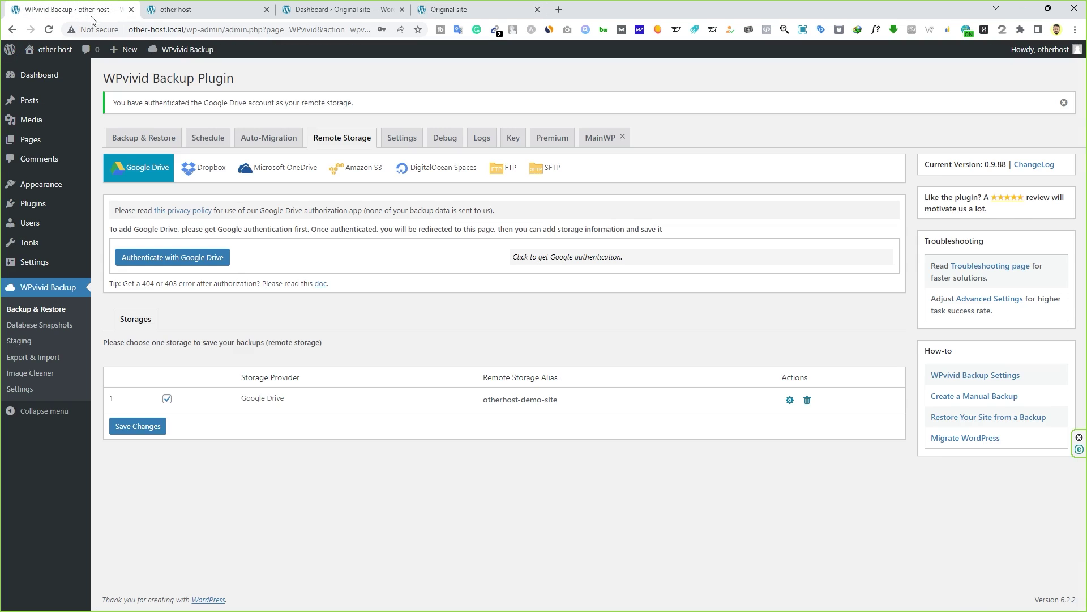
pyautogui.click(199, 9)
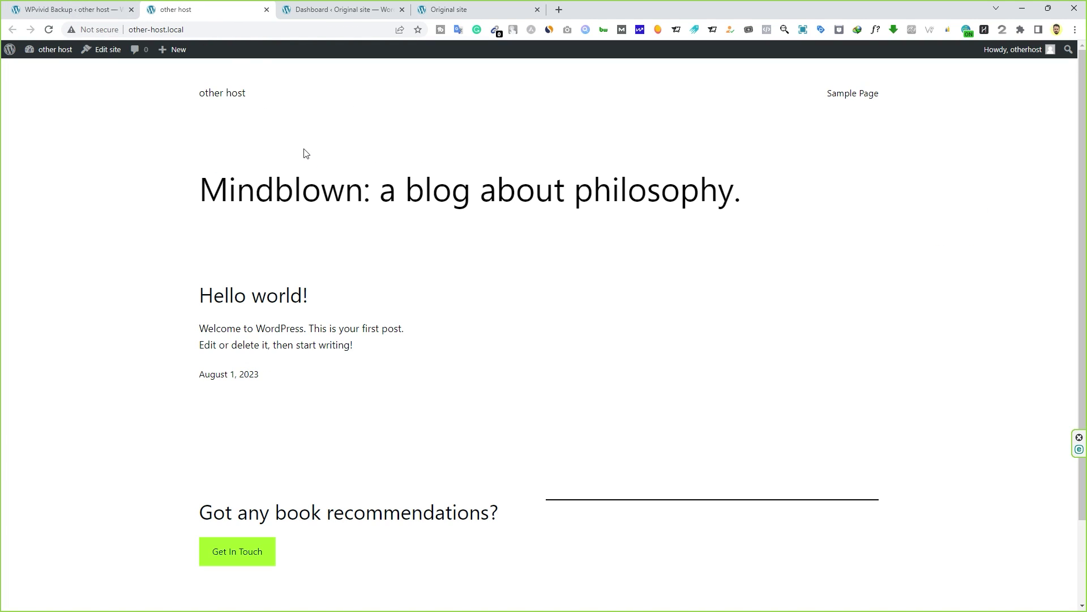
pyautogui.hotkey('ctrl', 'shift', 'Tab')
pyautogui.moveTo(56, 54)
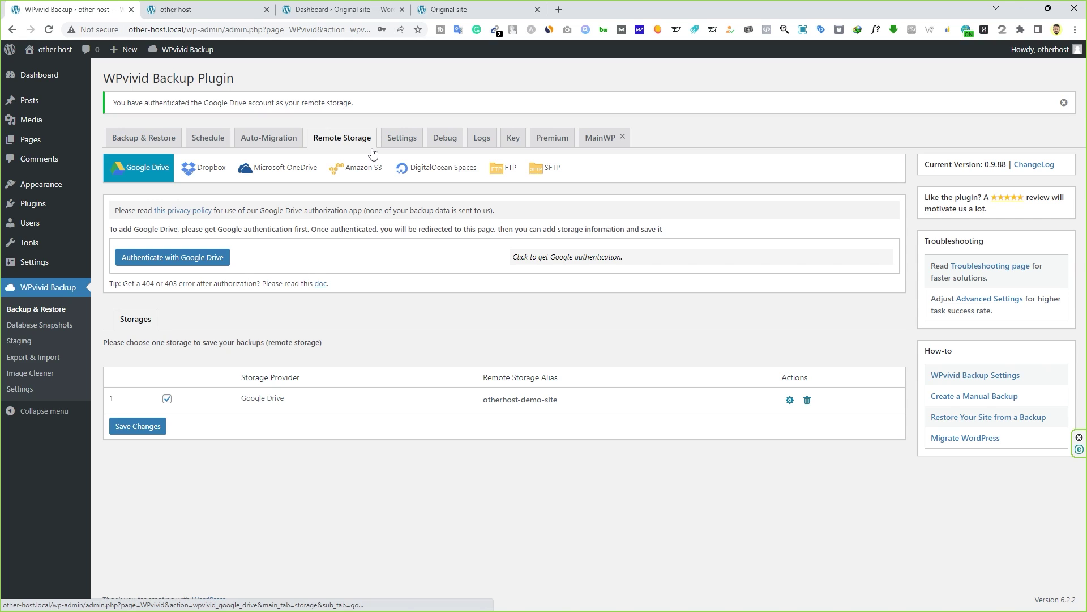
# Generate a WPvivid site key with an 8-hour expiry on the other host site and copy the whole key
pyautogui.click(515, 148)
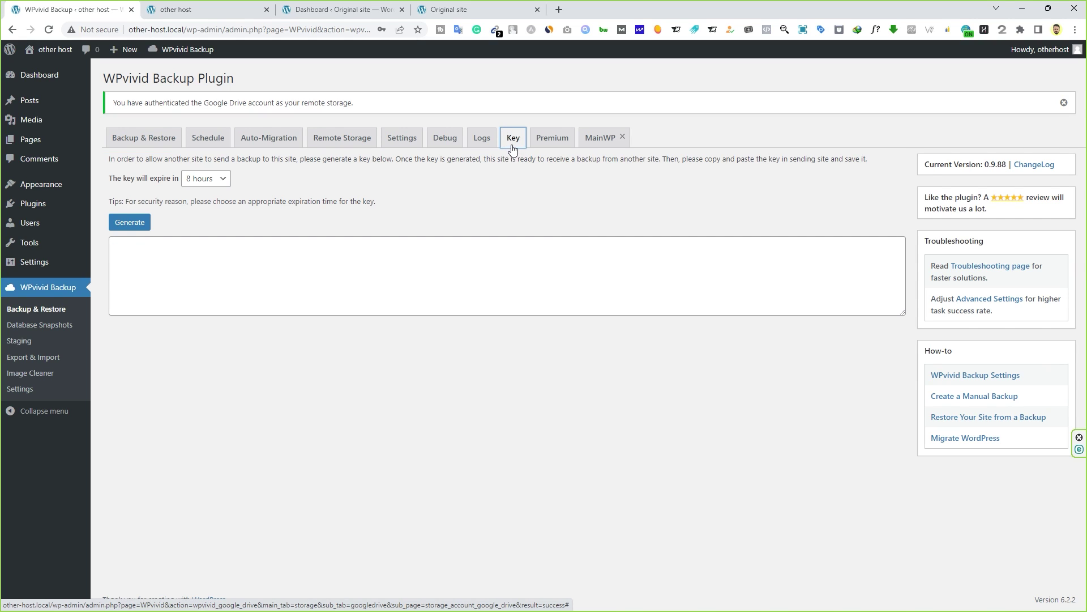
pyautogui.click(130, 222)
pyautogui.click(229, 259)
pyautogui.hotkey('ctrl', 'a')
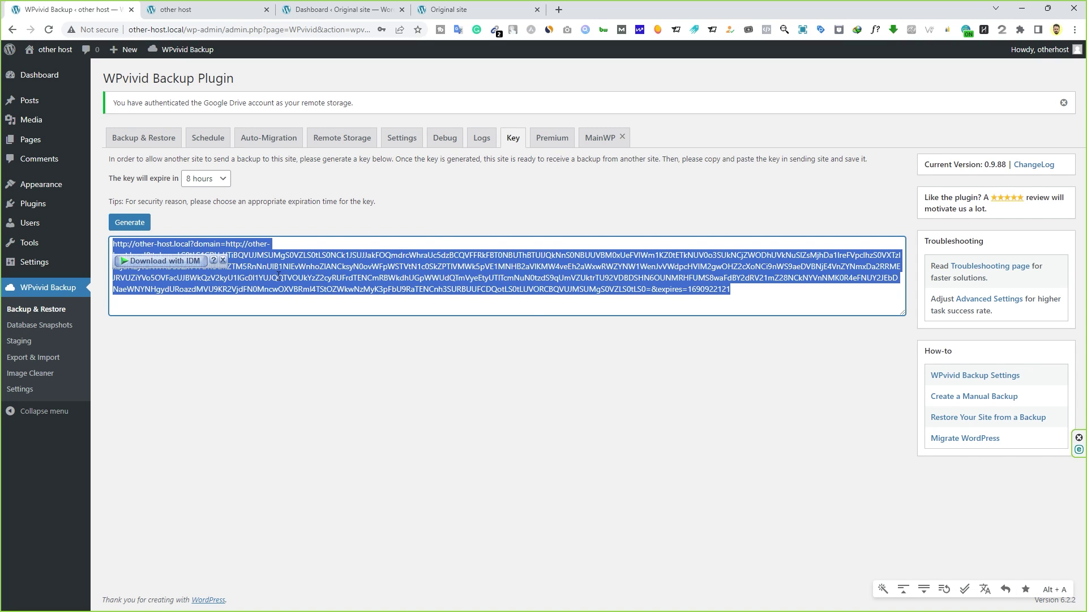
pyautogui.rightClick(279, 276)
pyautogui.click(317, 314)
# Search for wpvivid among new plugins on the Original site, then install and activate the WPvivid migration, backup and staging plugin
pyautogui.click(363, 8)
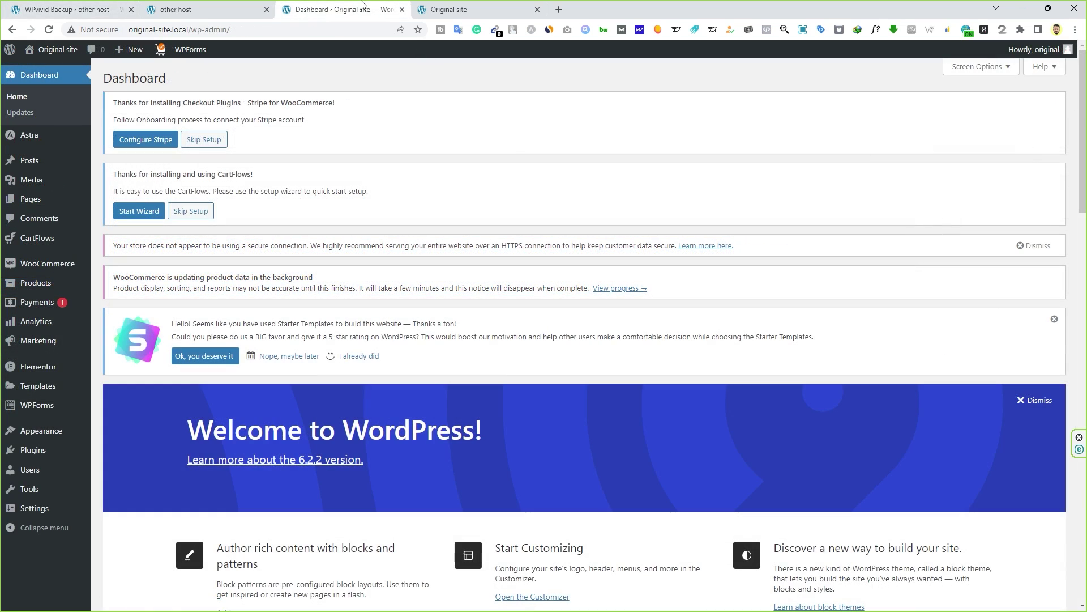
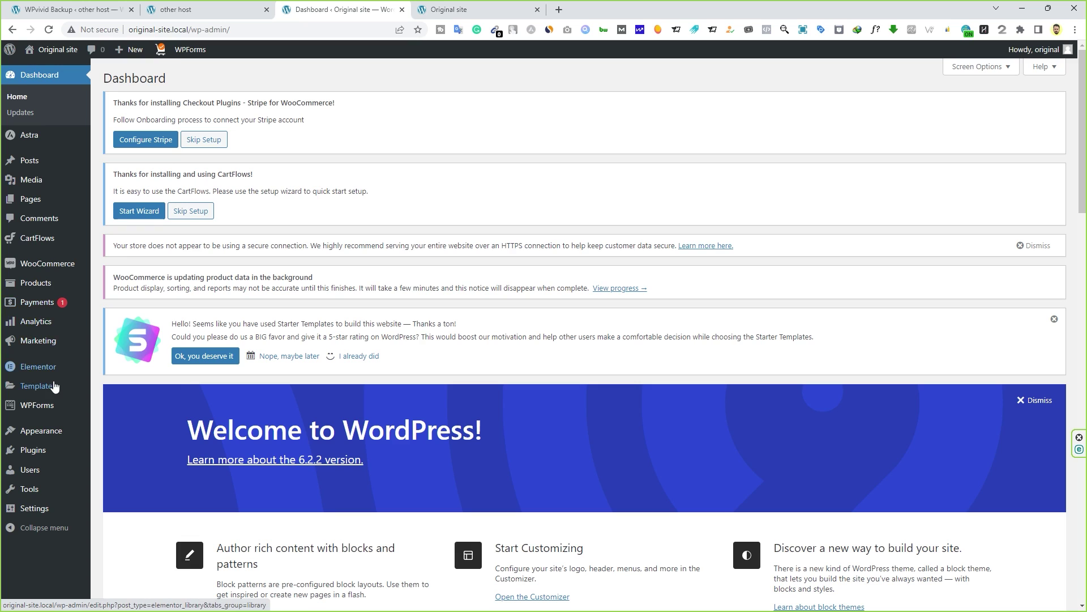
pyautogui.moveTo(43, 450)
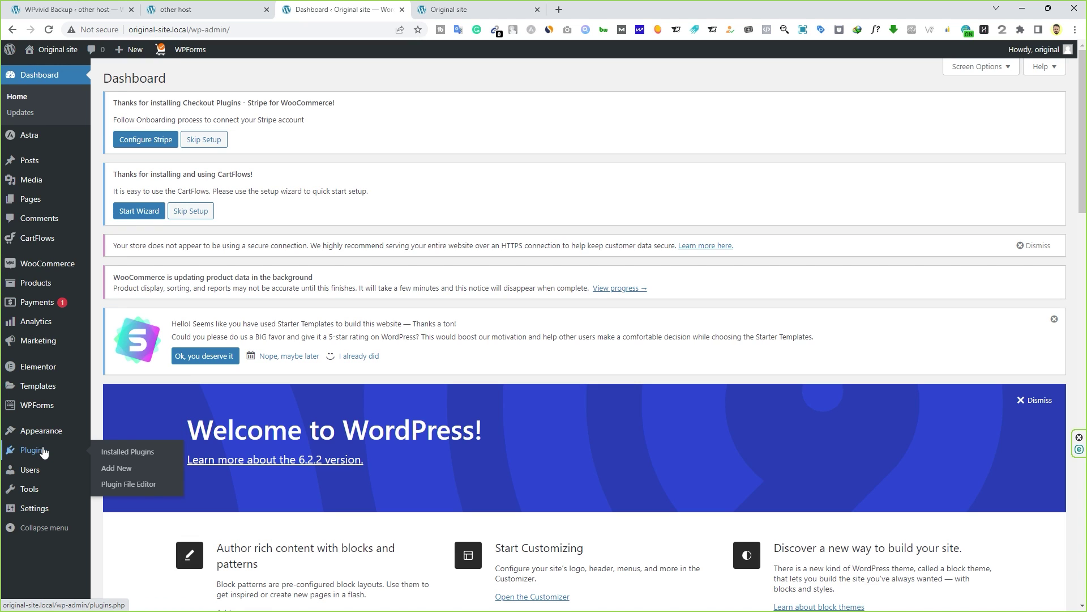
pyautogui.click(116, 468)
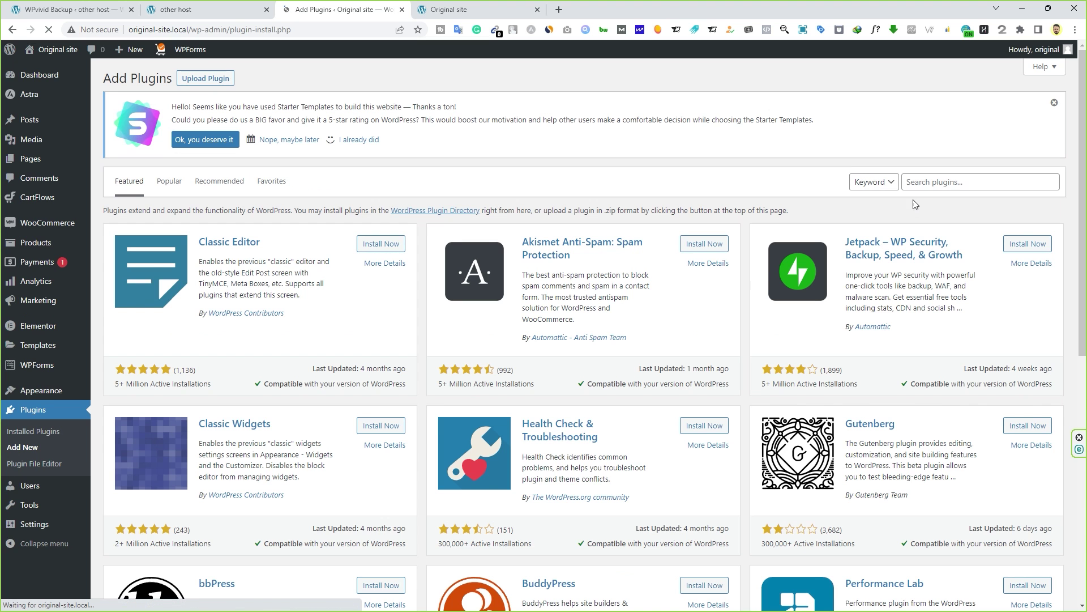
pyautogui.click(935, 182)
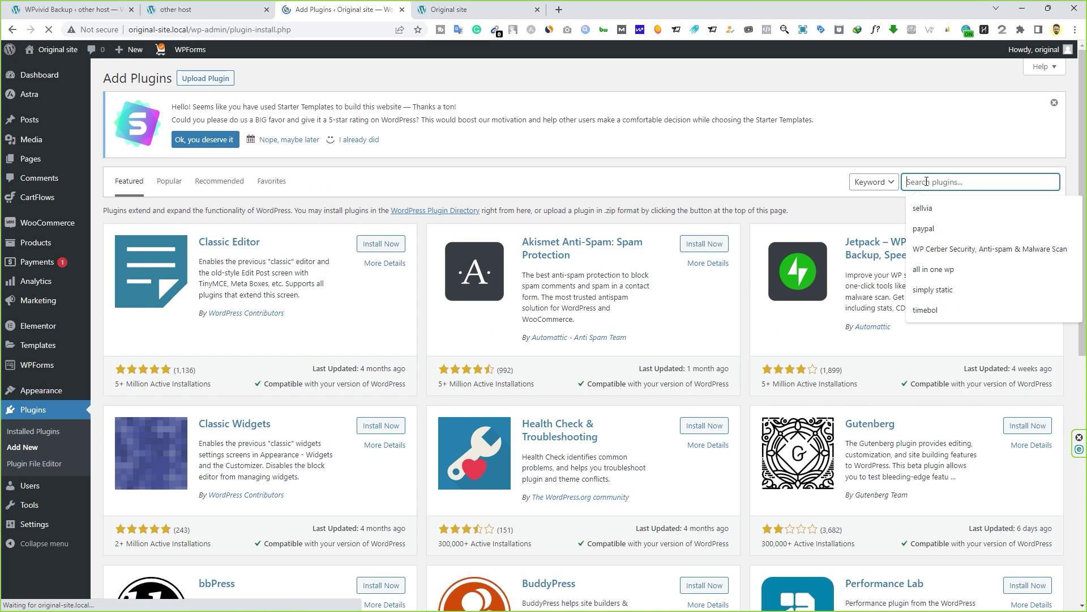
pyautogui.write('wpvivid')
pyautogui.click(376, 244)
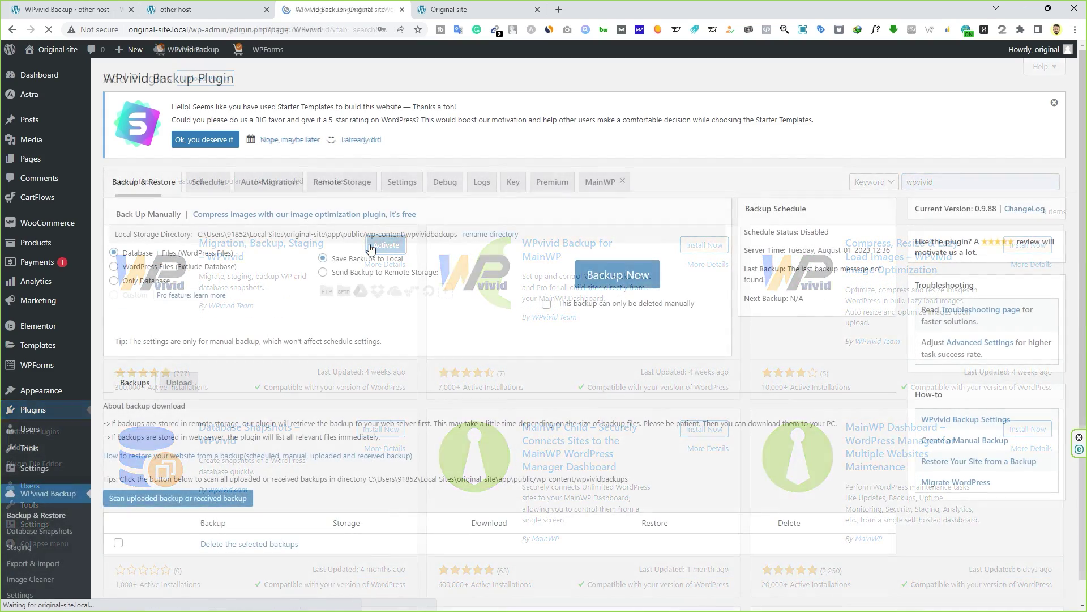
# Paste the other host's site key into the Original site's WPvivid auto-migration settings and save it
pyautogui.click(260, 183)
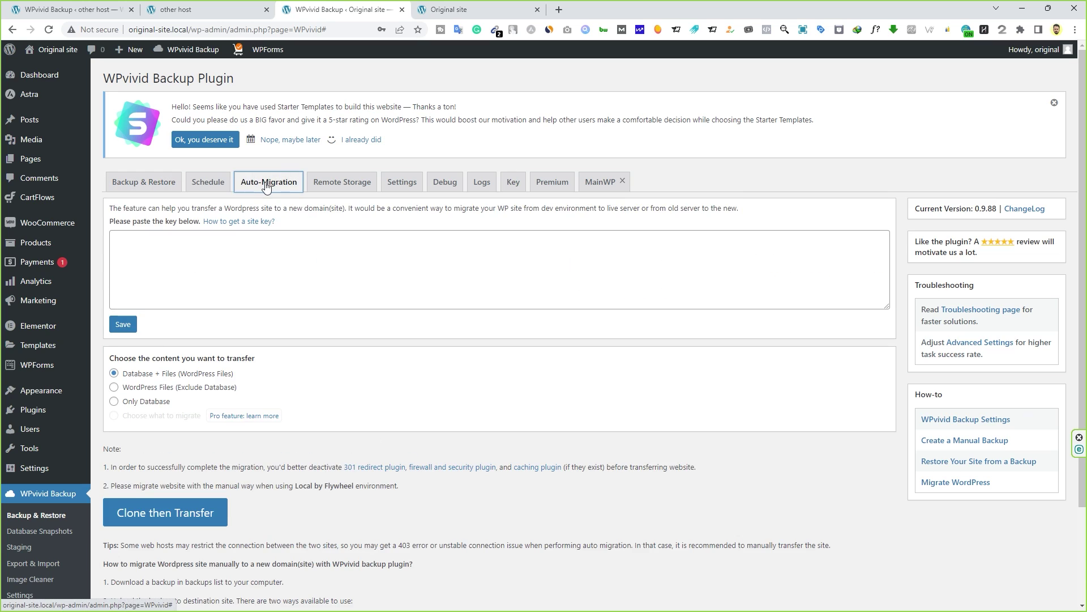
pyautogui.click(224, 246)
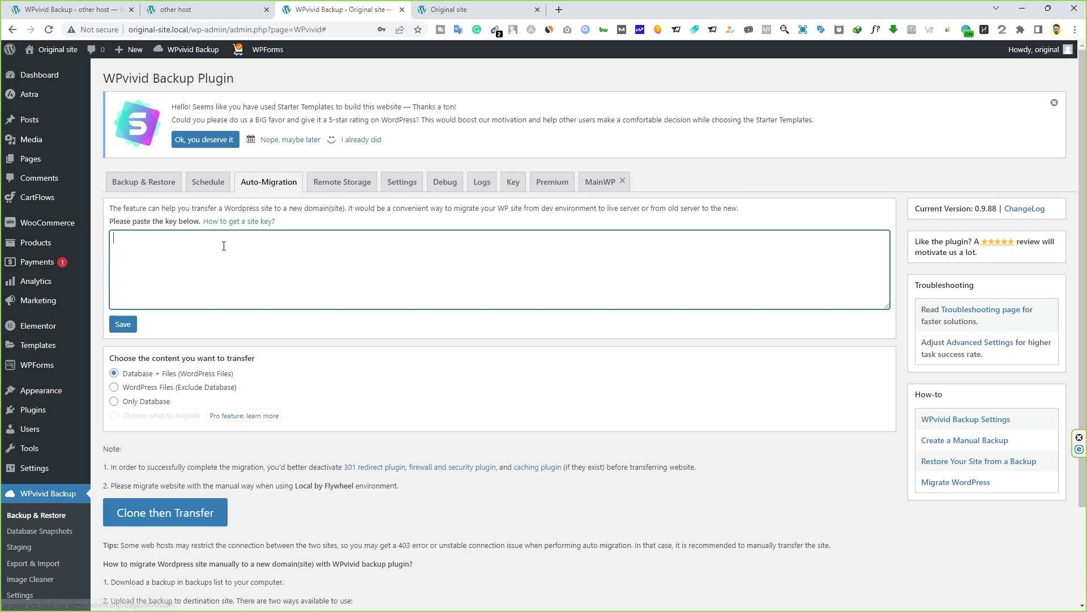
pyautogui.hotkey('ctrl', 'v')
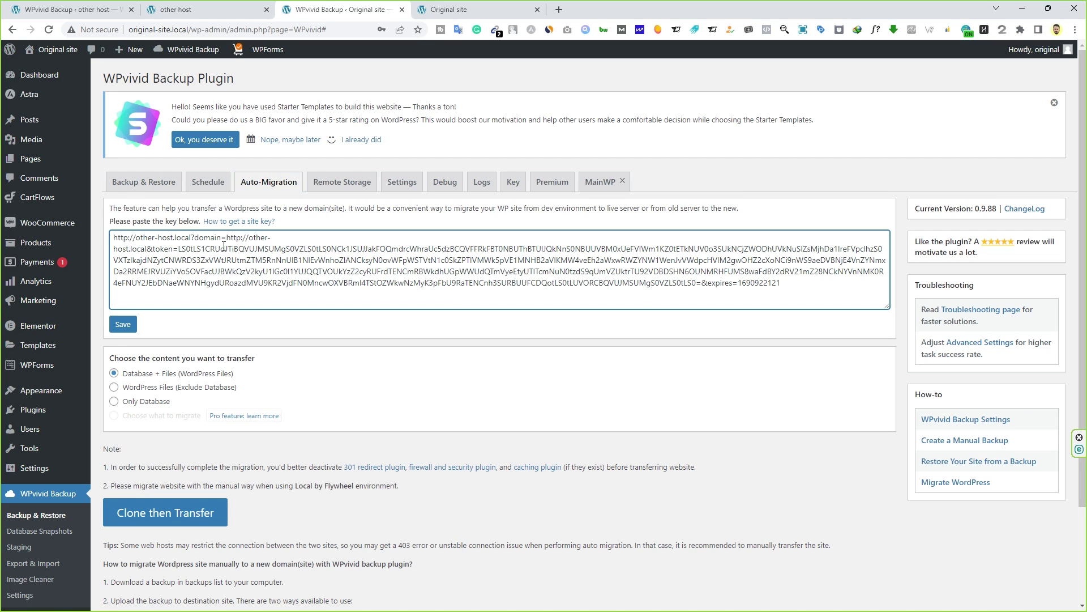
pyautogui.click(71, 9)
pyautogui.moveTo(62, 56)
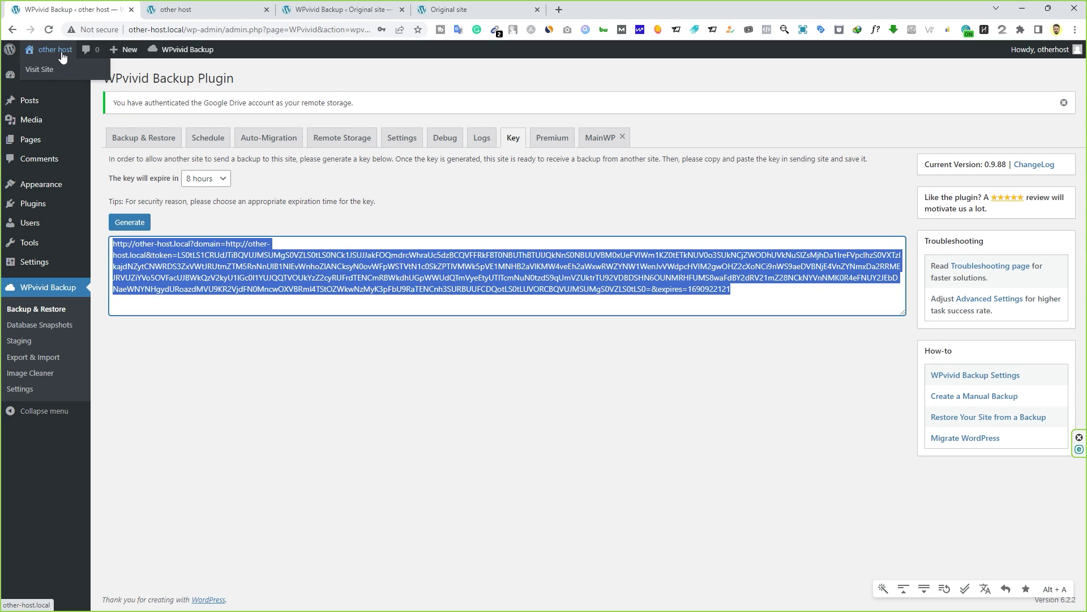
pyautogui.click(340, 10)
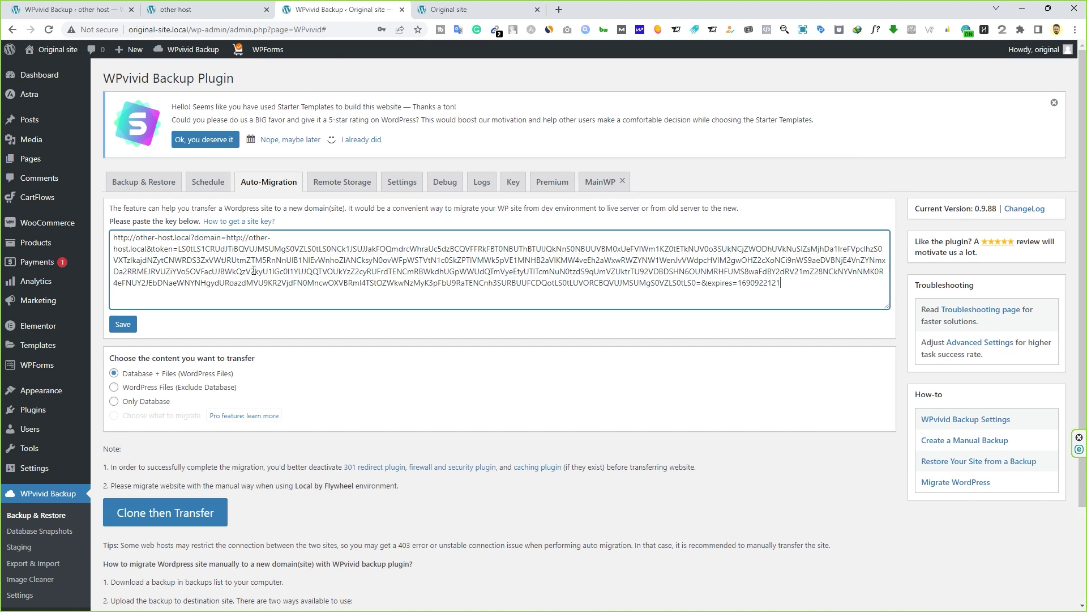
pyautogui.click(132, 329)
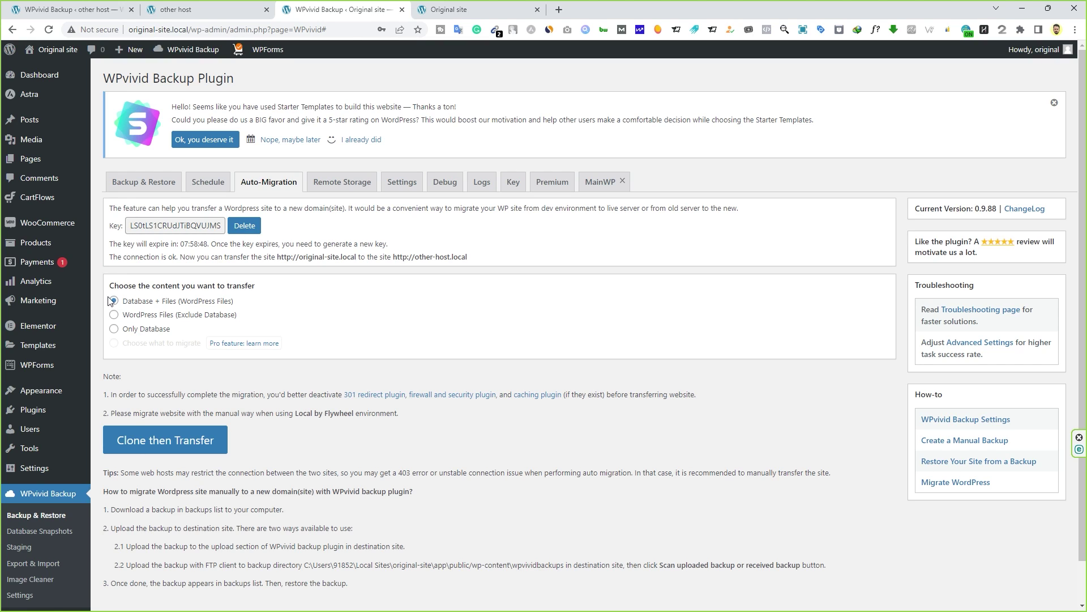
# Clone and transfer the Original site's database and files to the other host site, and check the upload progress
pyautogui.scroll(-1, 112, 301)
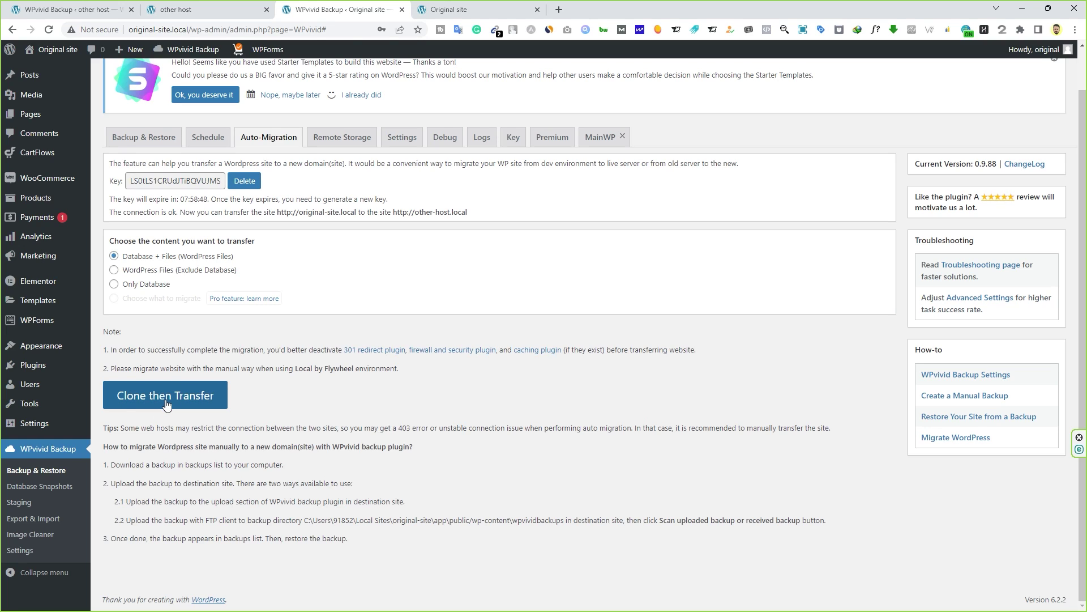
pyautogui.click(167, 400)
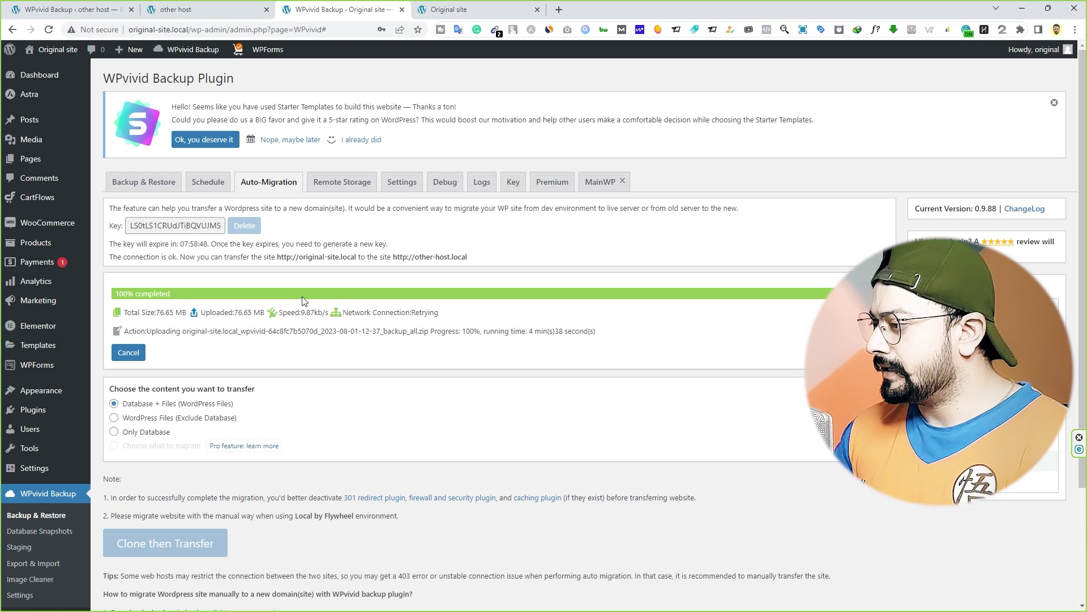
pyautogui.moveTo(156, 313); pyautogui.dragTo(321, 315)
pyautogui.click(303, 315)
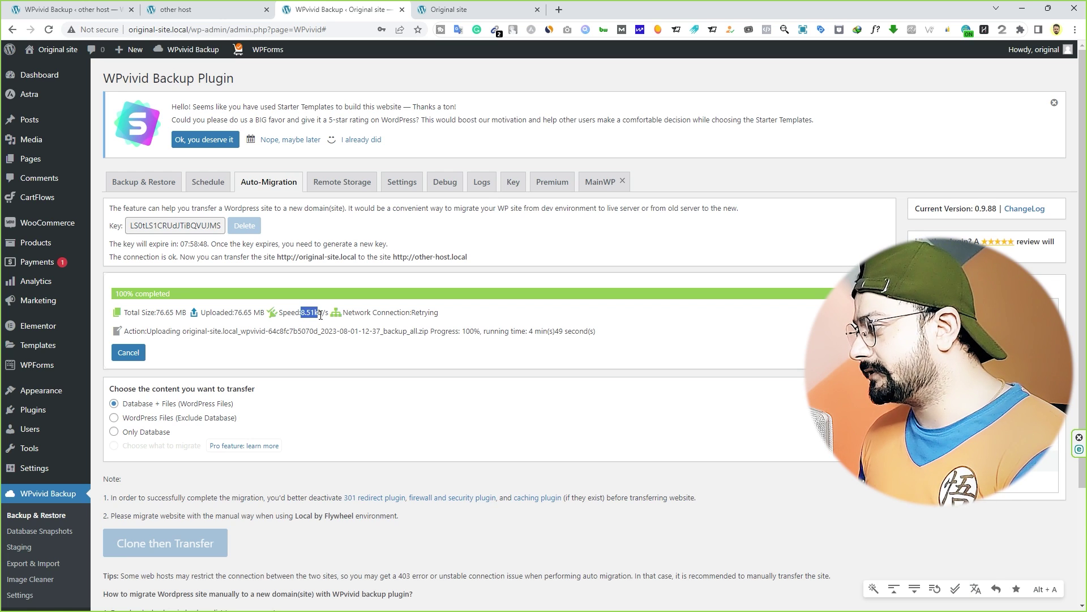
pyautogui.click(323, 315)
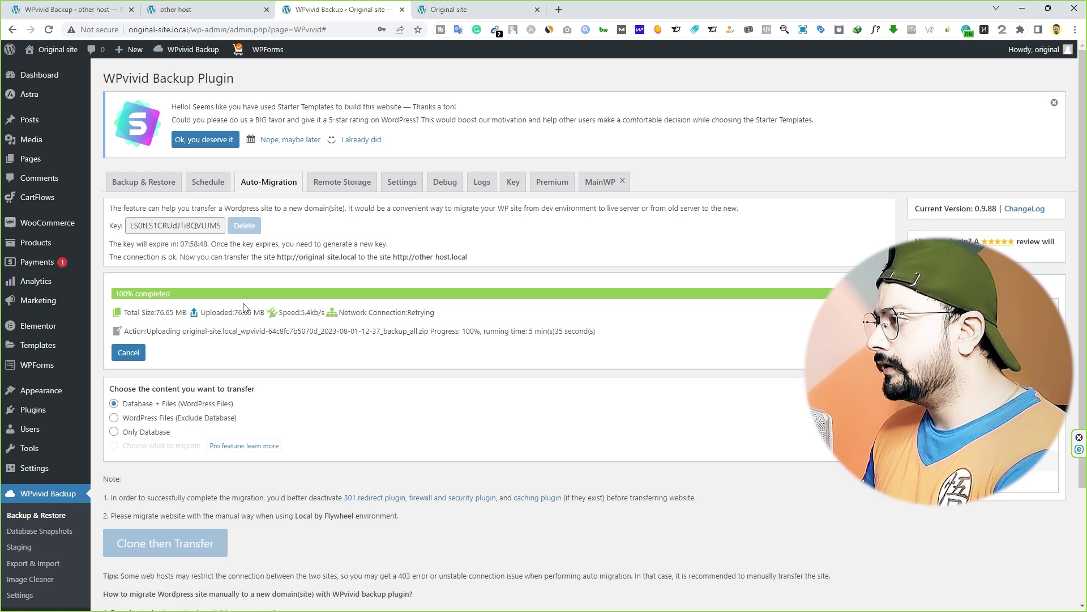
# Scan for received backups in WPvivid on the other host site and locate the migration backup in the list
pyautogui.click(67, 9)
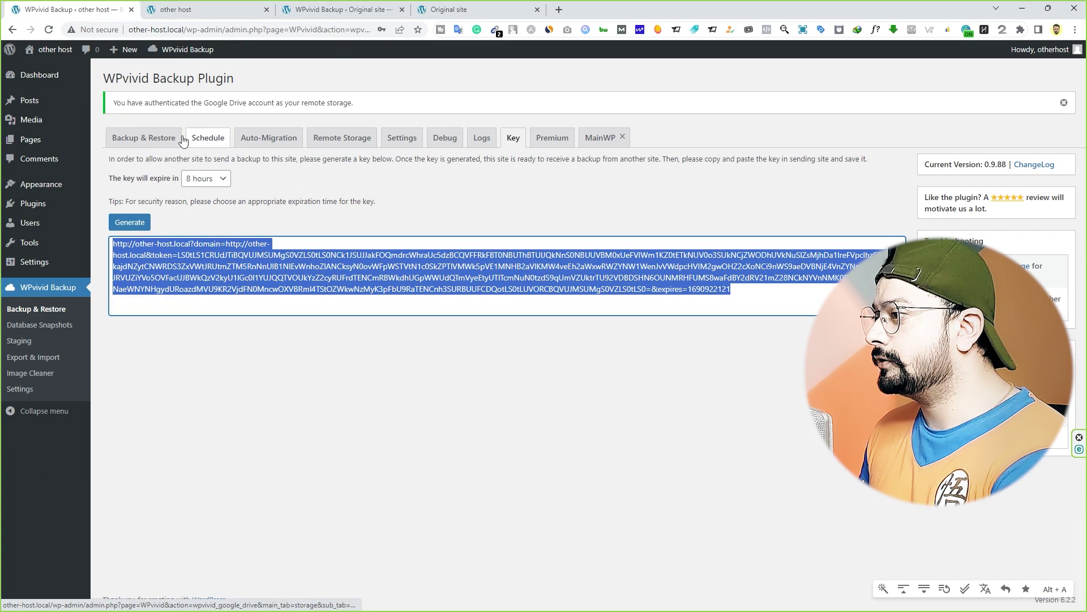
pyautogui.click(145, 138)
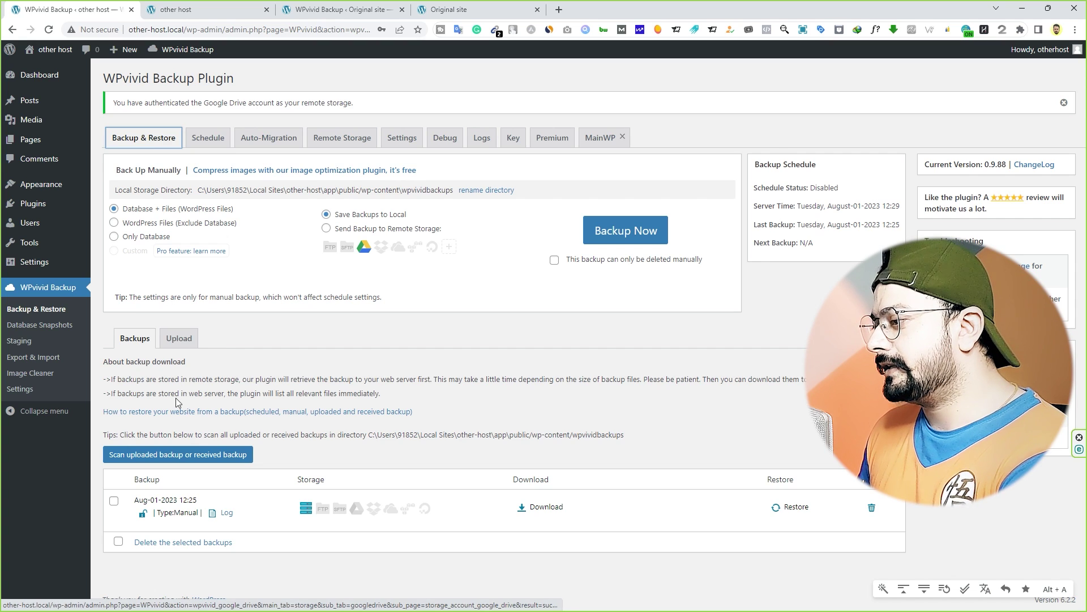
pyautogui.click(161, 456)
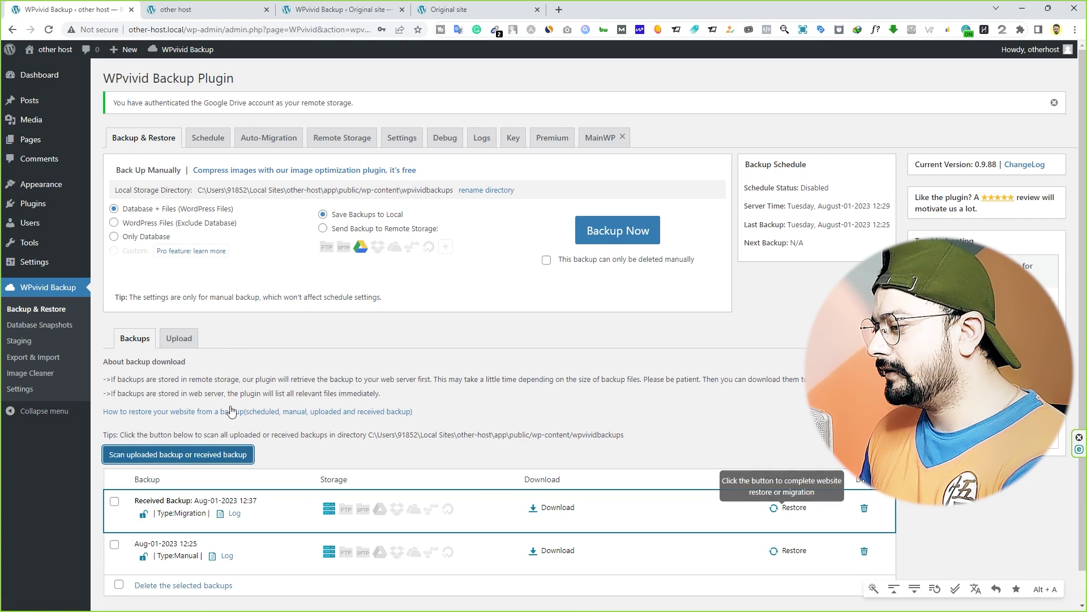
pyautogui.scroll(-1, 161, 462)
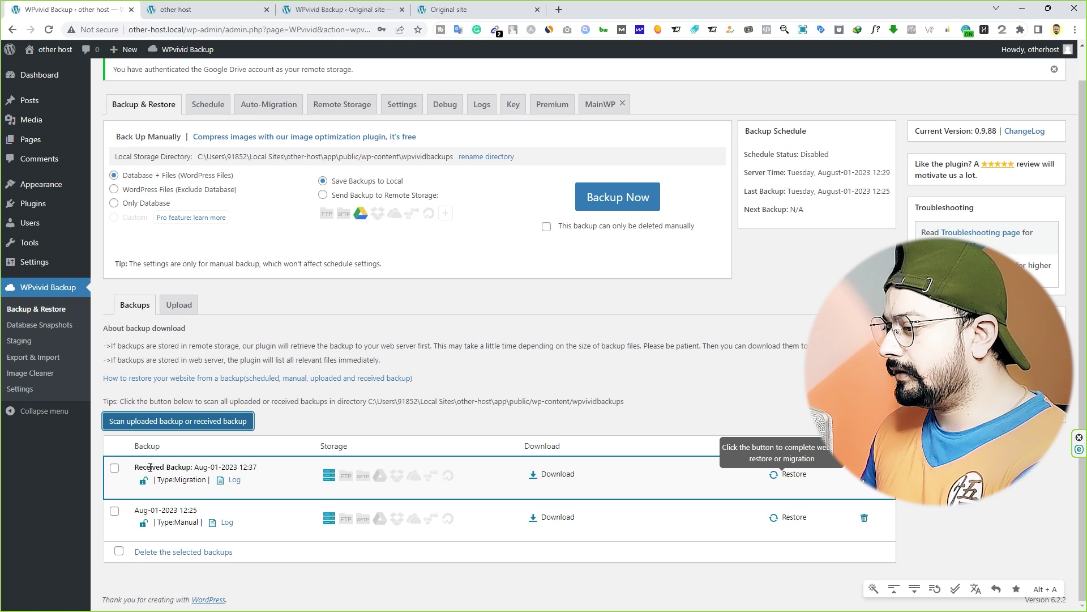
pyautogui.click(170, 468)
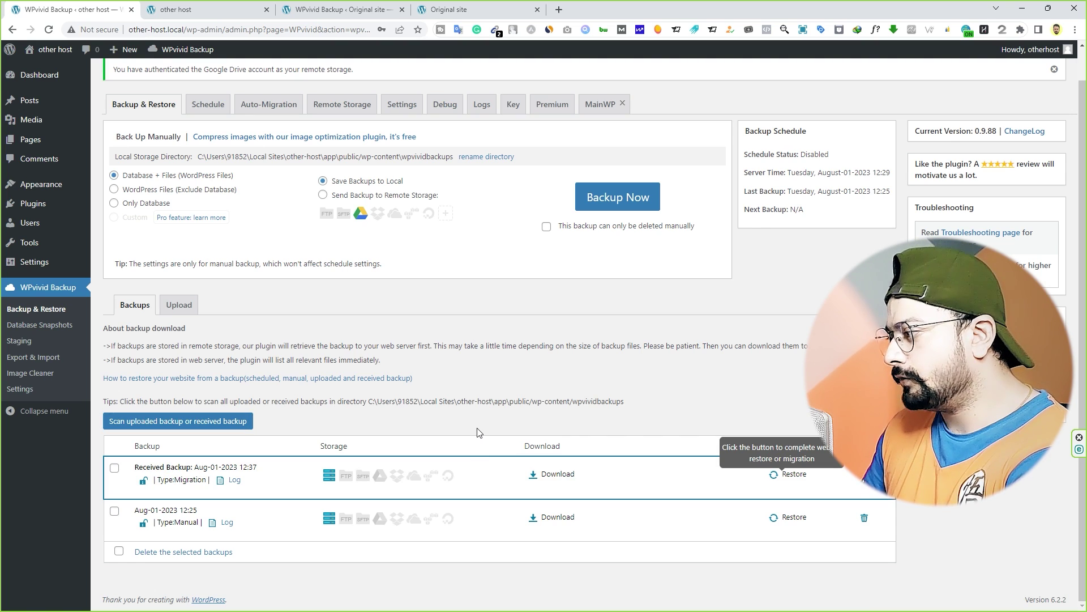
# Restore the received migration backup from Aug-01-2023 12:37 on the other host site and confirm the restore
pyautogui.click(796, 476)
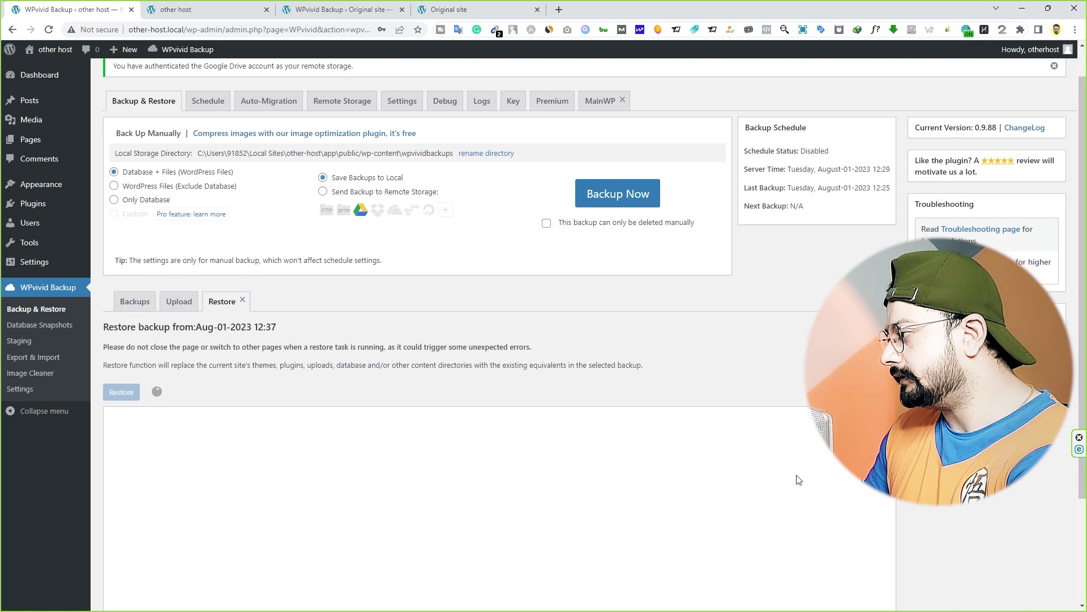
pyautogui.scroll(-3, 799, 480)
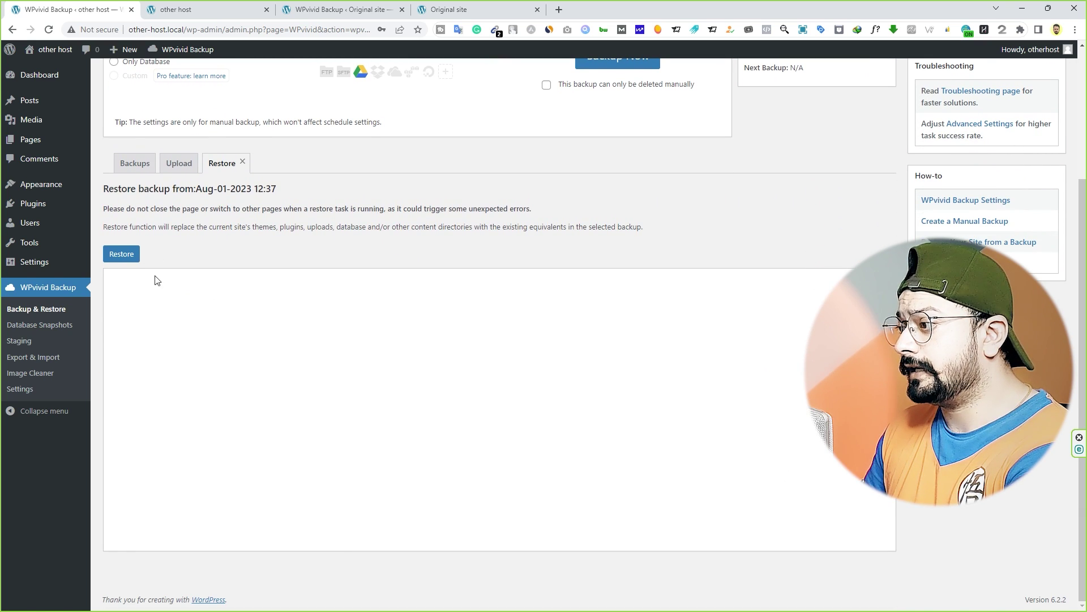
pyautogui.click(125, 254)
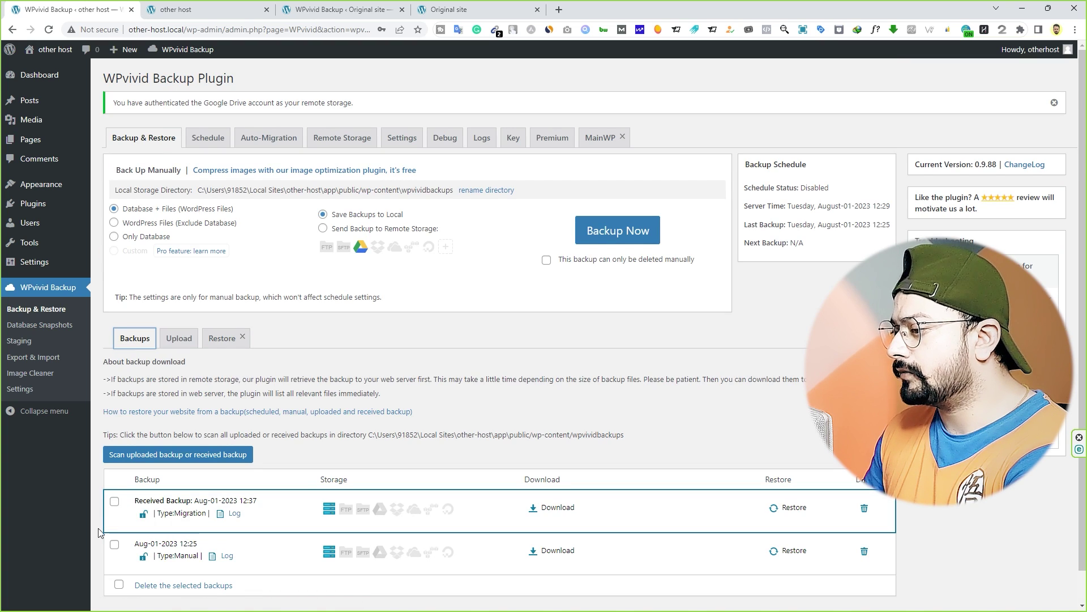
pyautogui.click(114, 501)
pyautogui.click(772, 506)
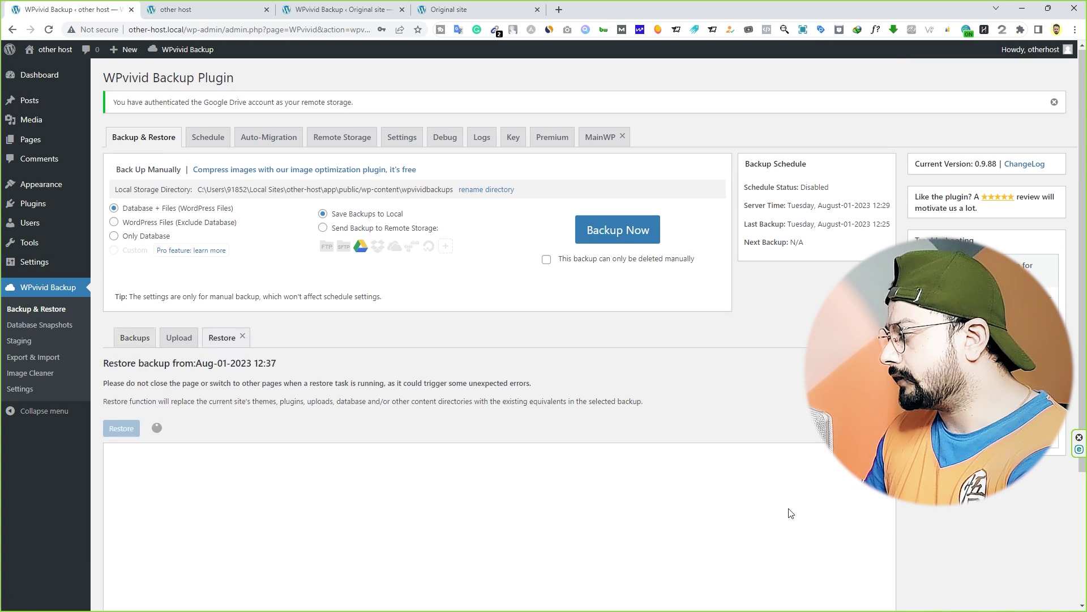
pyautogui.scroll(-3, 578, 485)
pyautogui.click(121, 254)
pyautogui.click(595, 92)
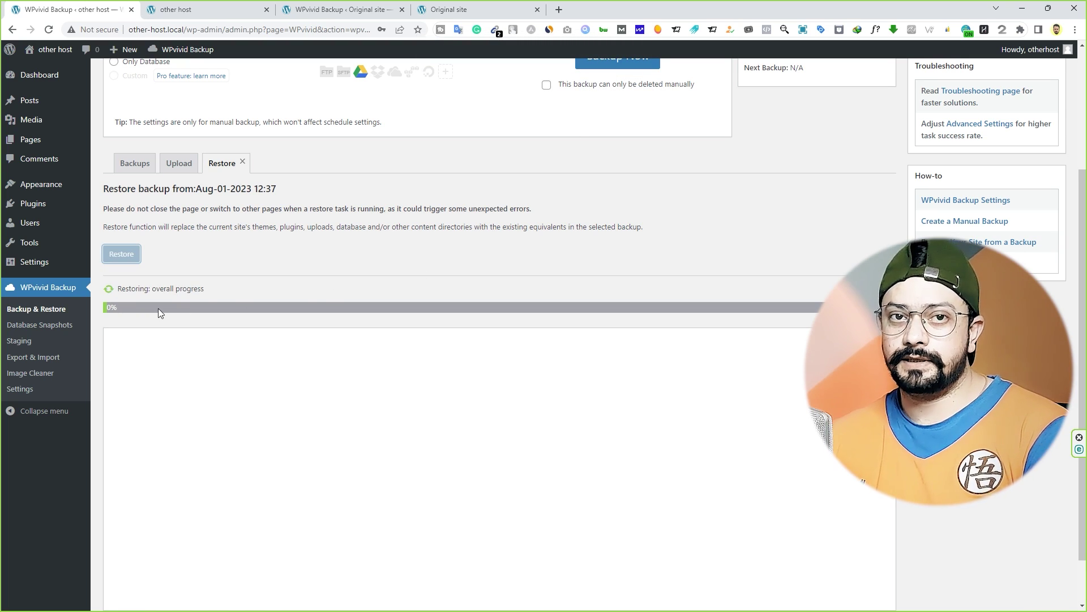
# Check the Original site's transfer progress, then follow the other host site's restore to completion and acknowledge it
pyautogui.click(340, 7)
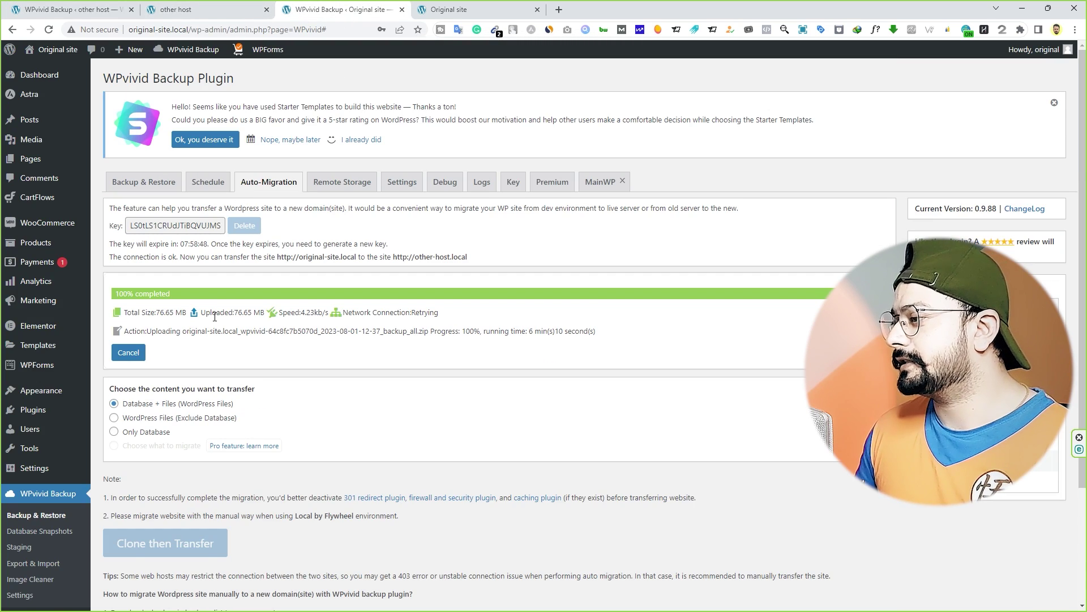
pyautogui.click(54, 7)
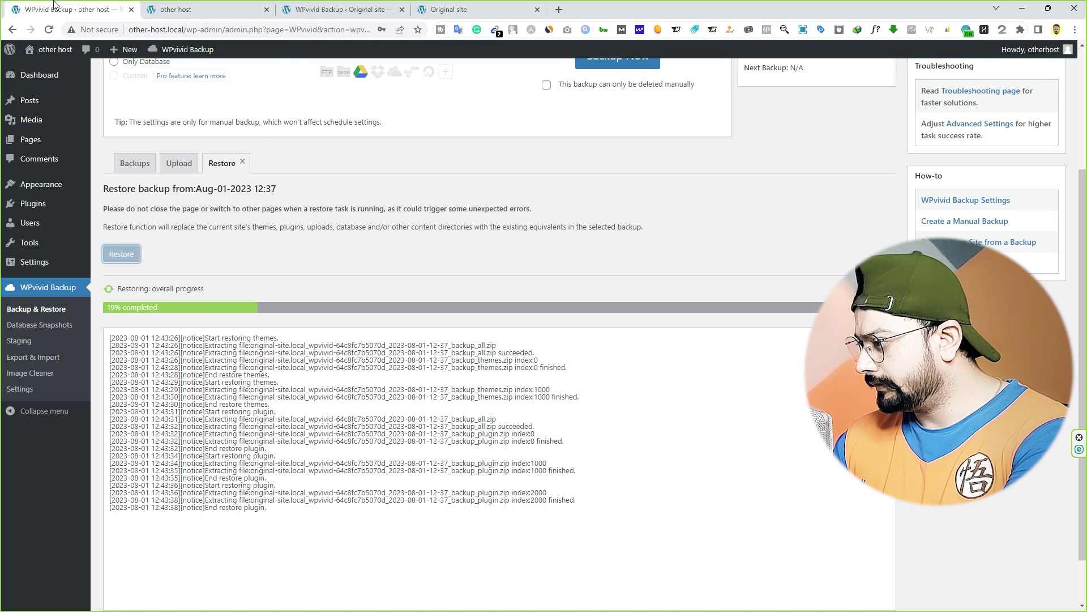
pyautogui.scroll(-1, 346, 282)
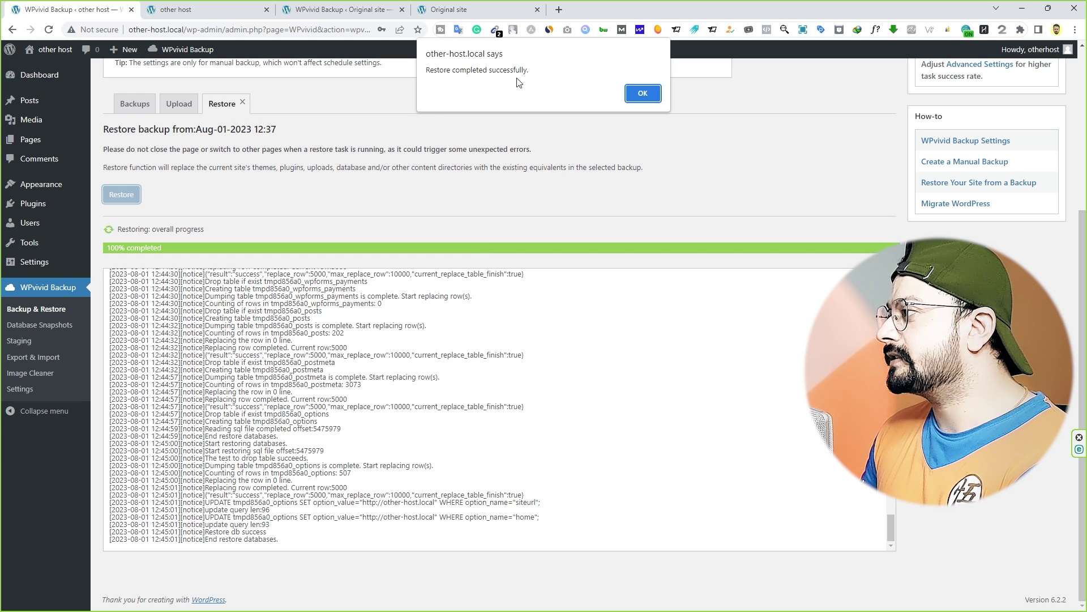
pyautogui.click(641, 93)
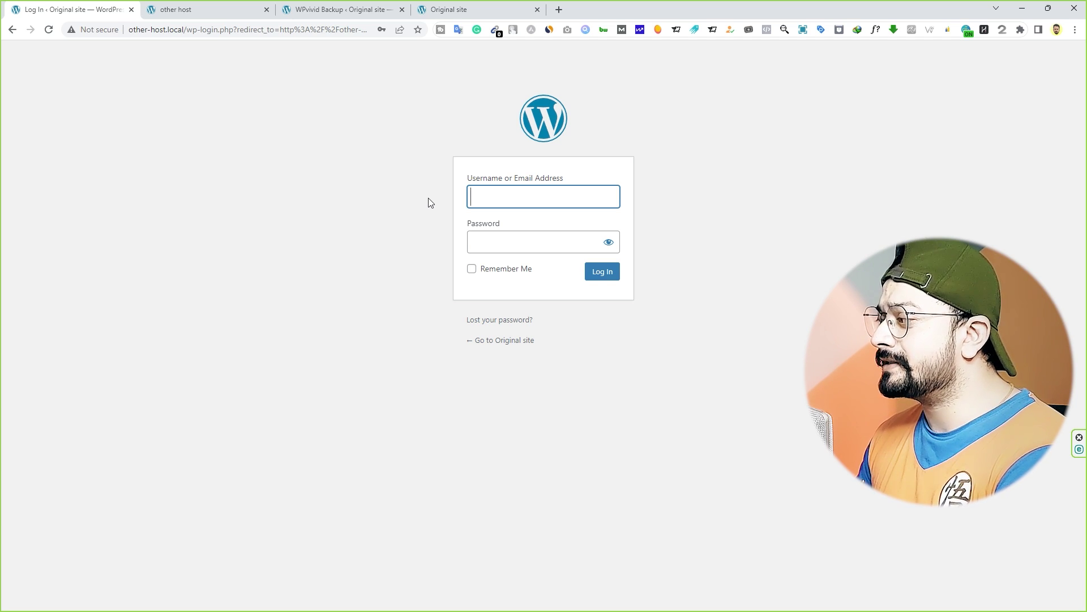
# Log in to the restored other host site with the Original site's username and account password
pyautogui.click(338, 17)
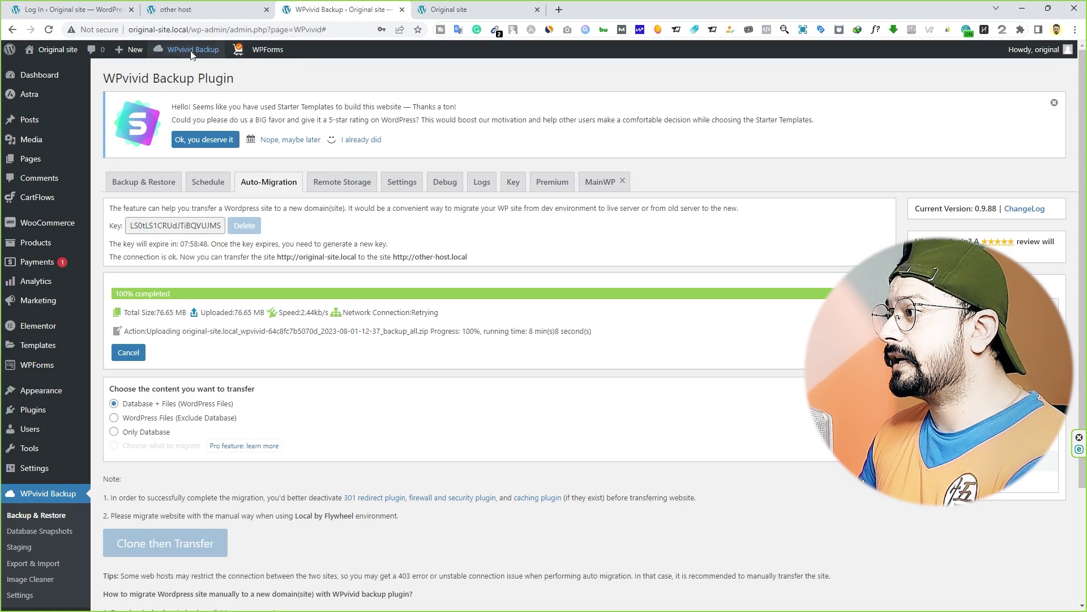
pyautogui.moveTo(63, 63)
pyautogui.click(68, 10)
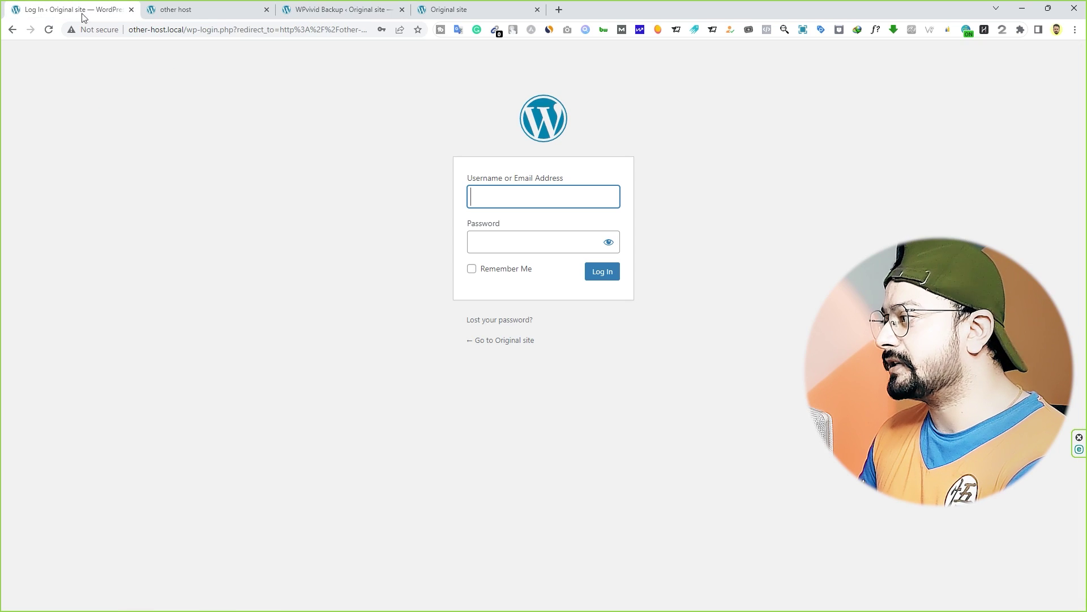
pyautogui.click(495, 197)
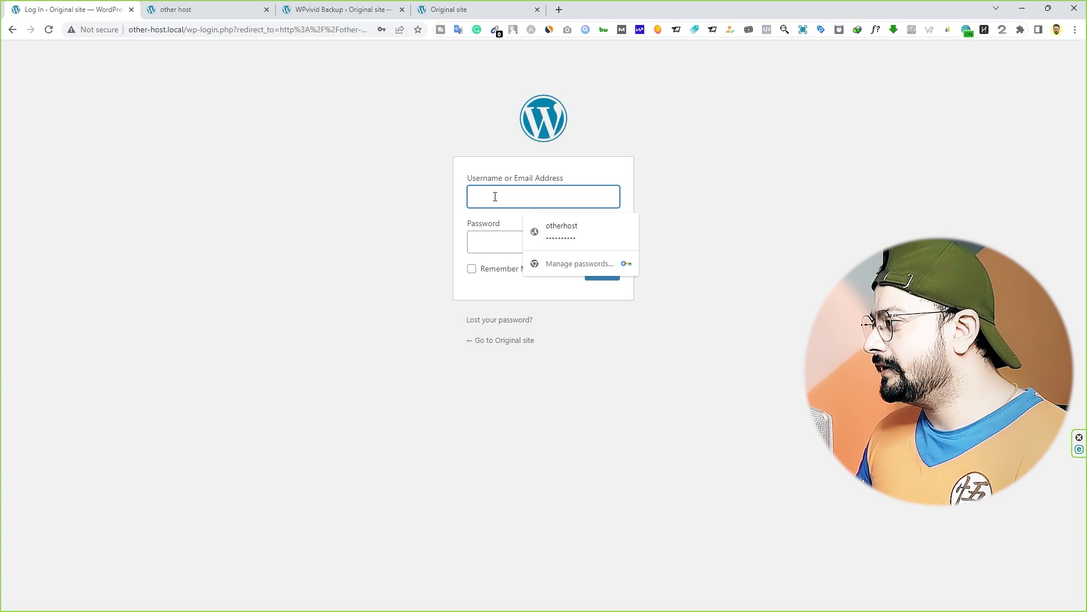
pyautogui.write('or')
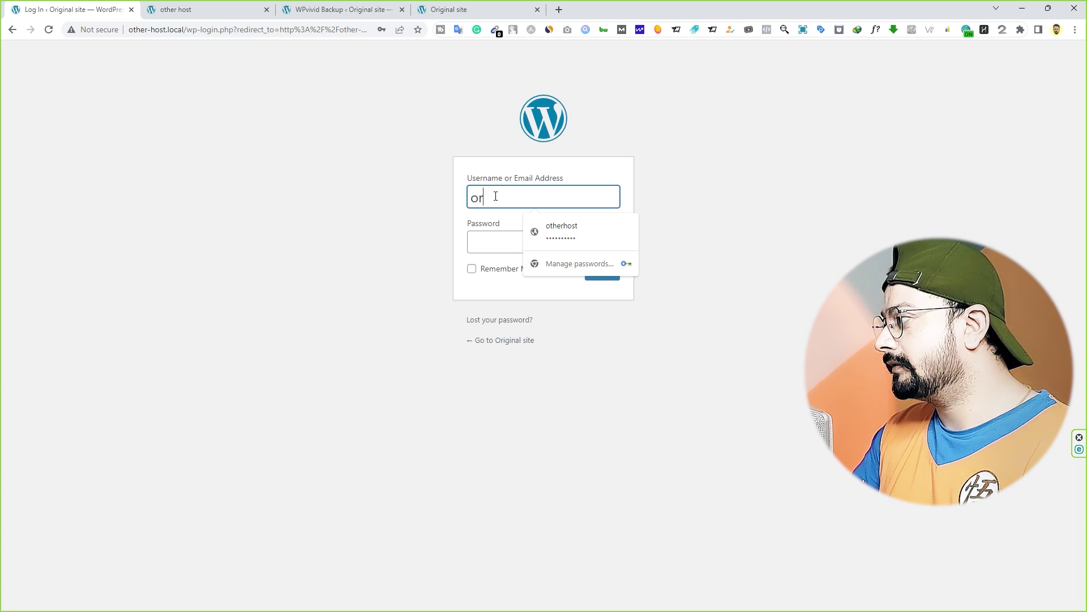
pyautogui.press('Down')
pyautogui.press('Return')
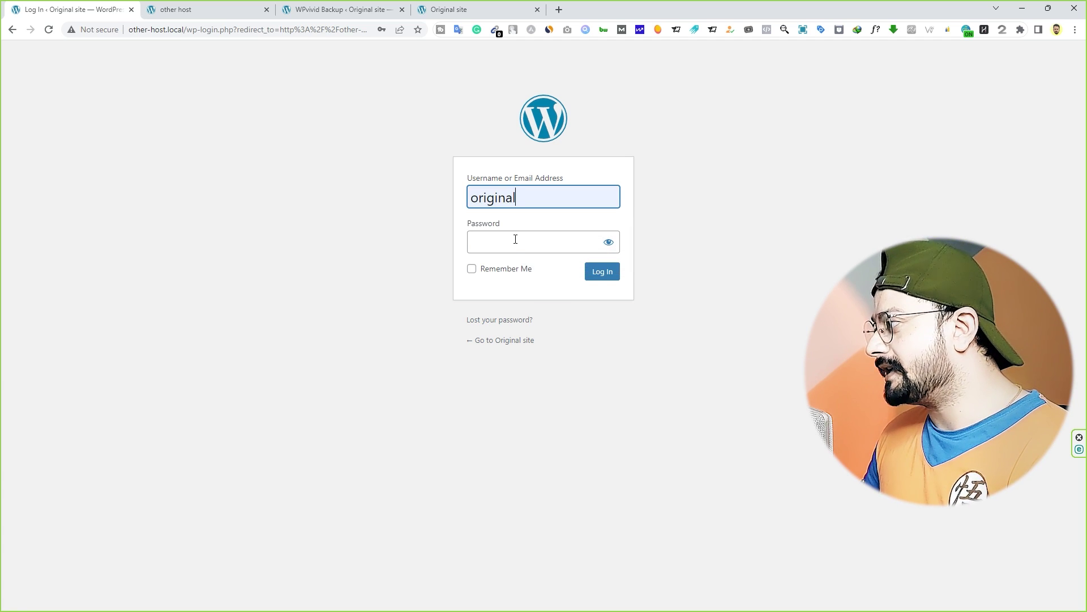
pyautogui.click(510, 242)
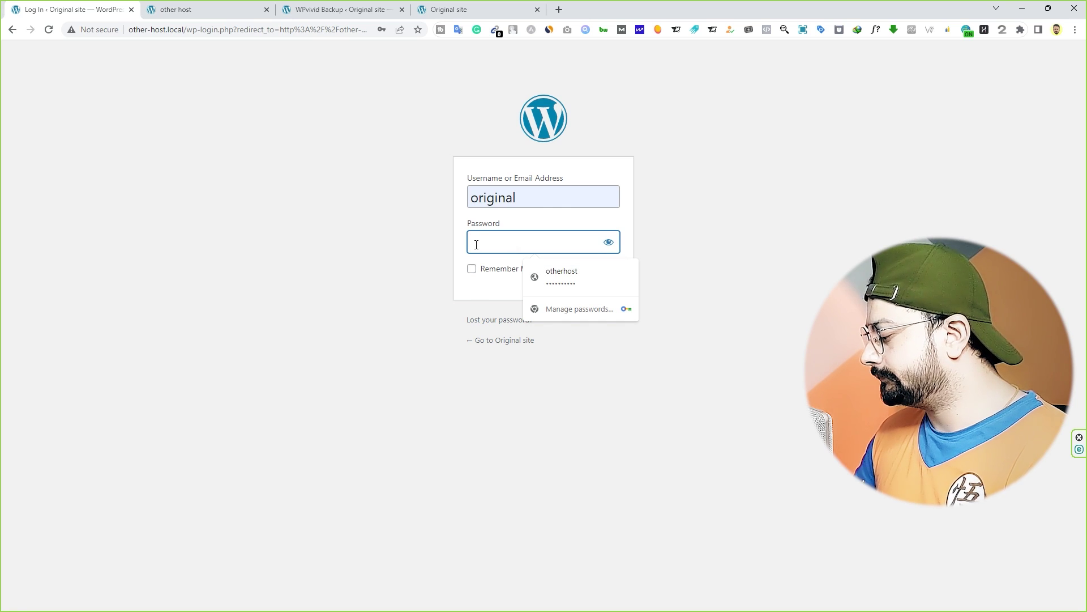
pyautogui.write('••••••••••')
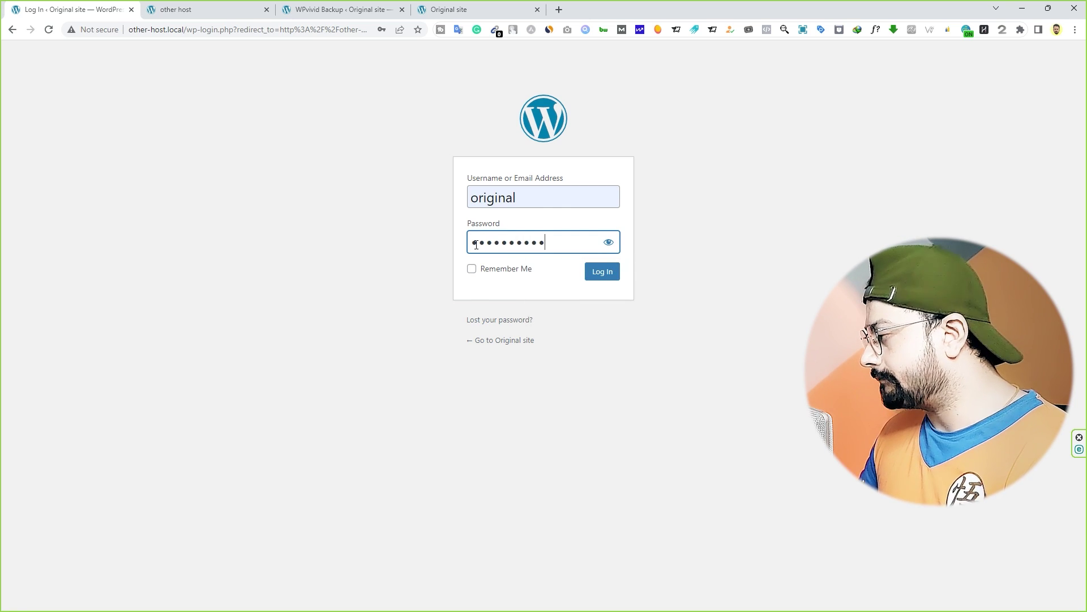
pyautogui.click(597, 278)
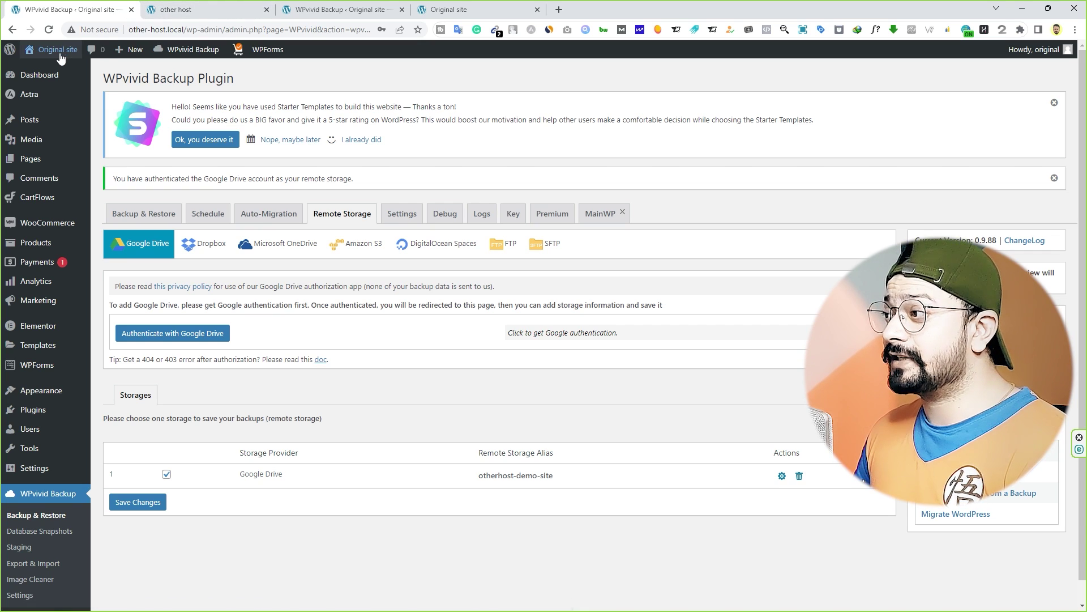
# Open the migrated other host site's front page in a new tab and switch to it
pyautogui.rightClick(51, 72)
pyautogui.click(85, 80)
pyautogui.click(187, 13)
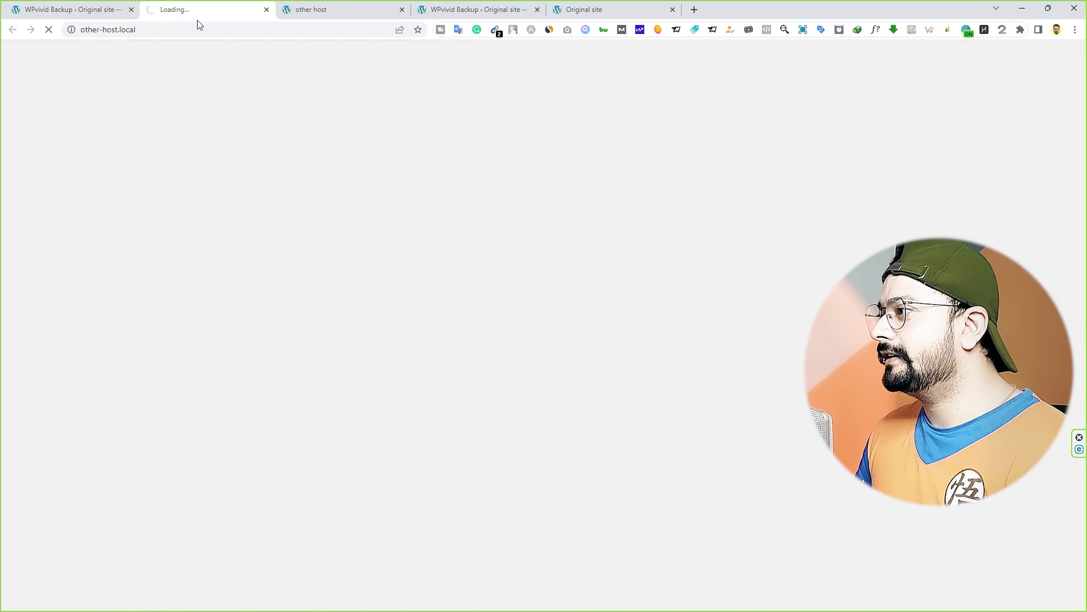